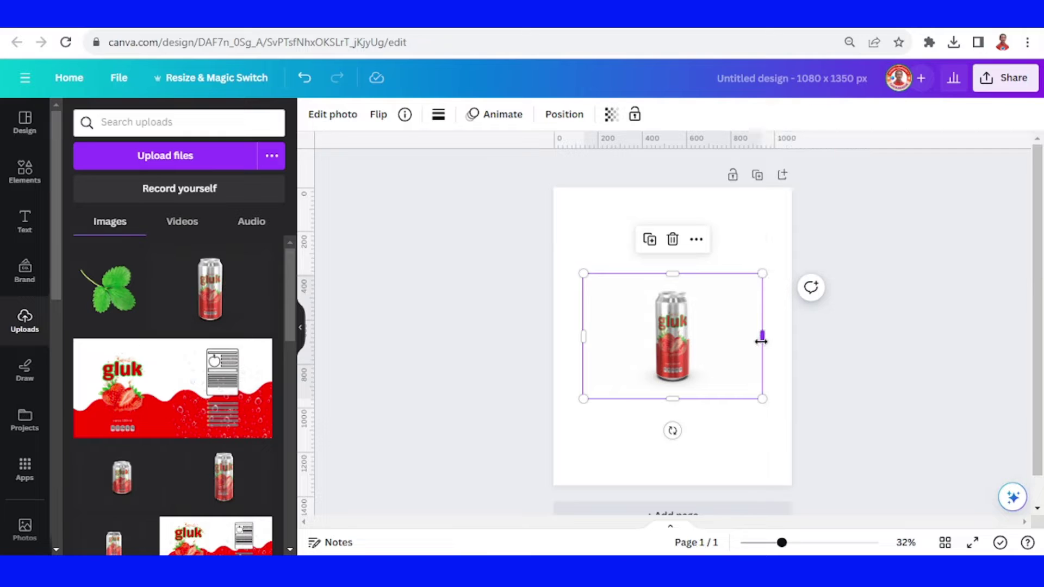
Crop the empty sides off the can photo, then enlarge it and centre it on the page
left_click_drag(763, 337, 704, 337)
left_click_drag(580, 338, 640, 337)
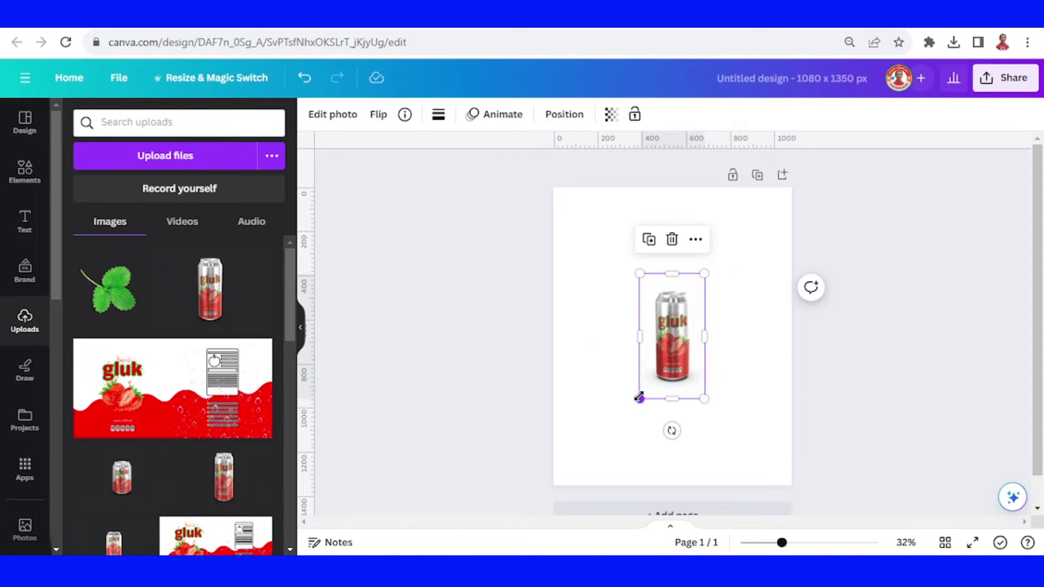
left_click_drag(640, 399, 619, 461)
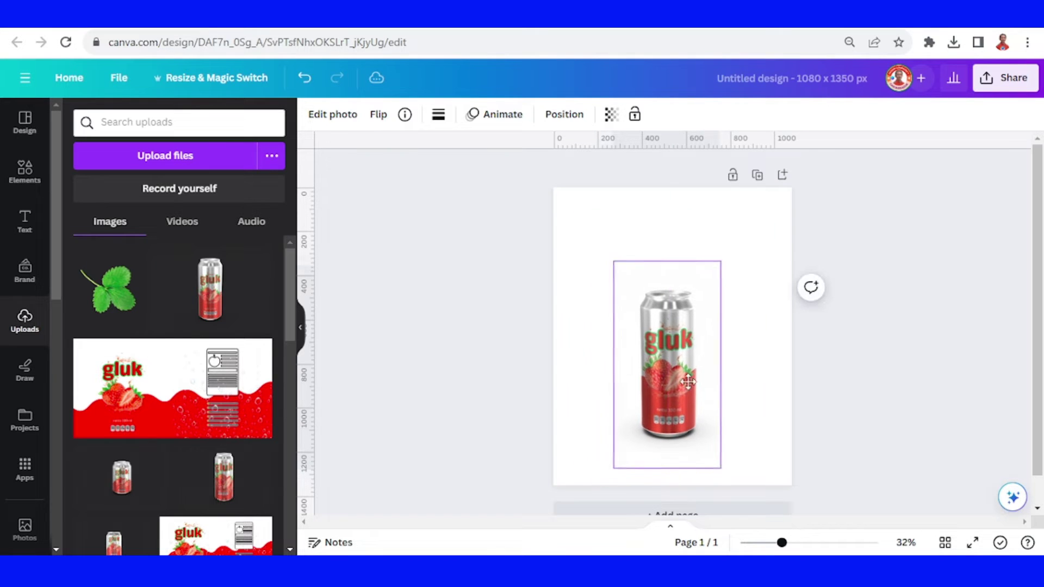
left_click_drag(727, 253, 756, 225)
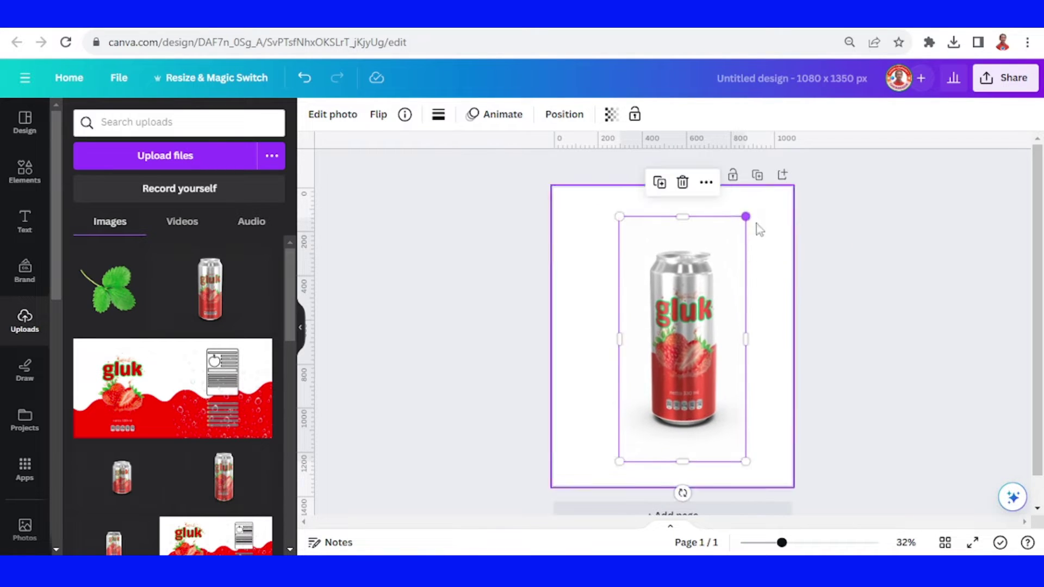
Search the elements for "shadow corner" and show all matching graphics
left_click(30, 173)
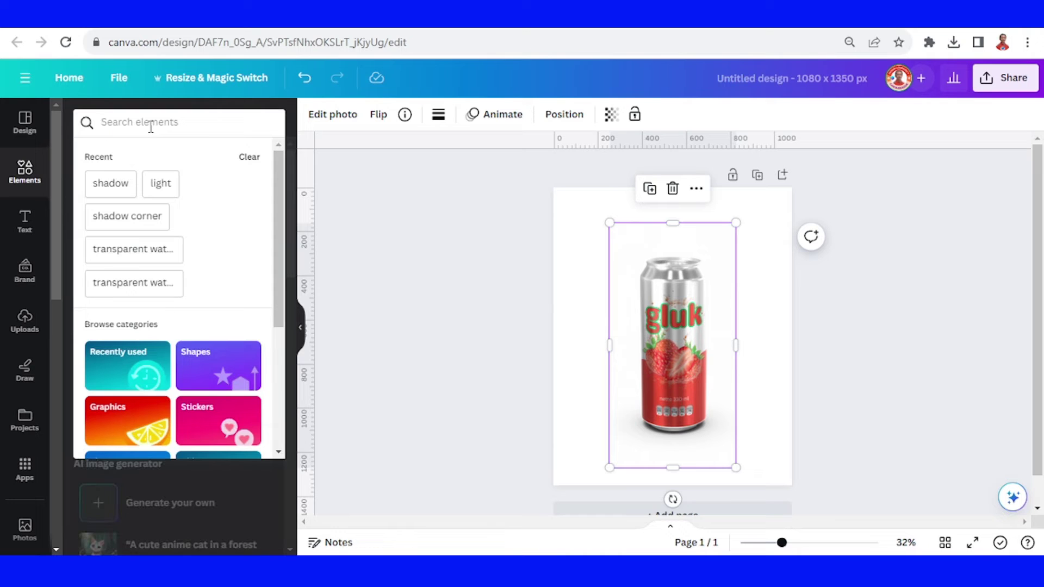
left_click(150, 123)
type("co")
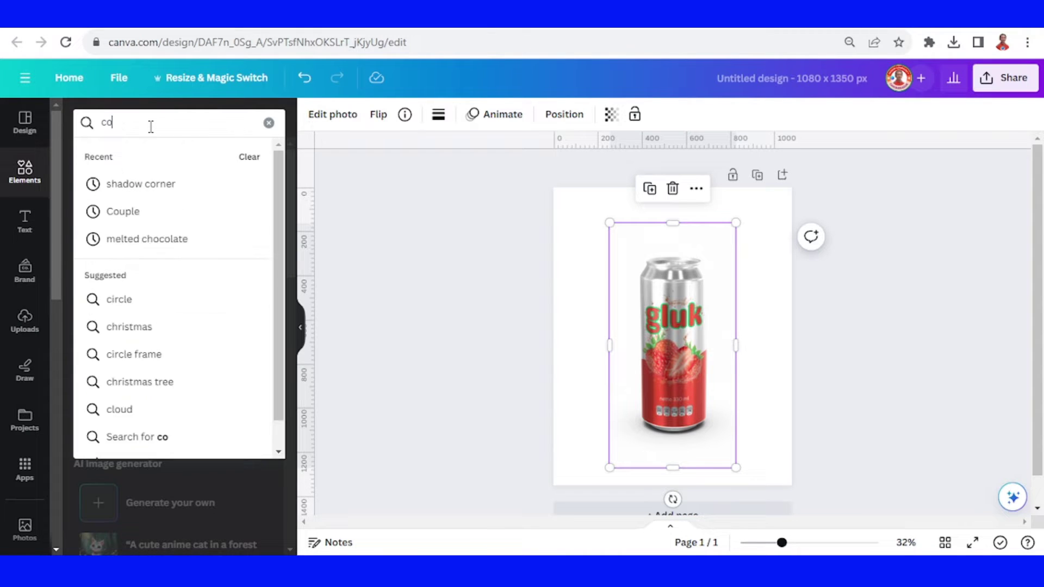
key("BackSpace")
type("sha")
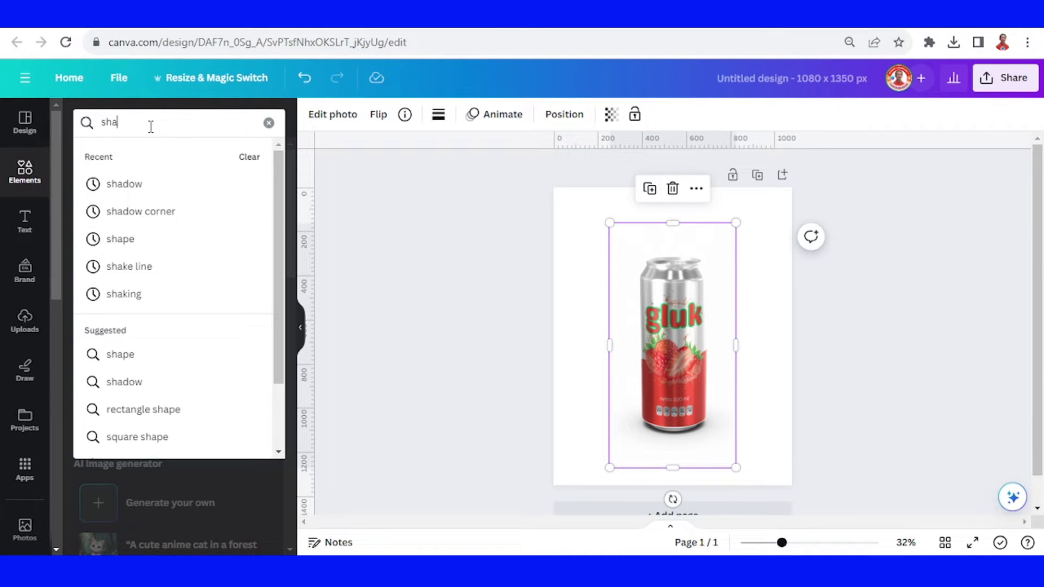
left_click(150, 213)
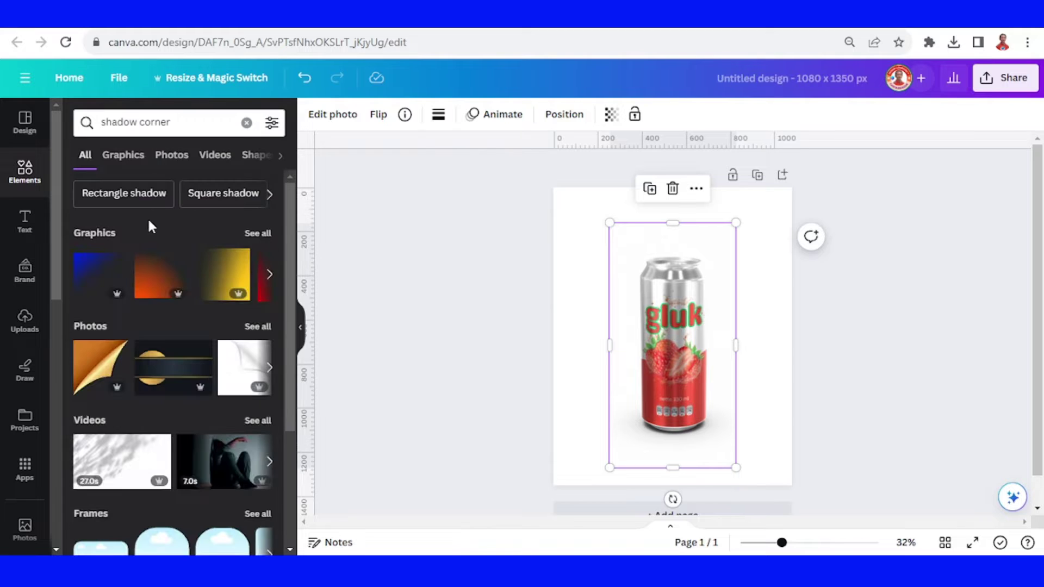
left_click(261, 237)
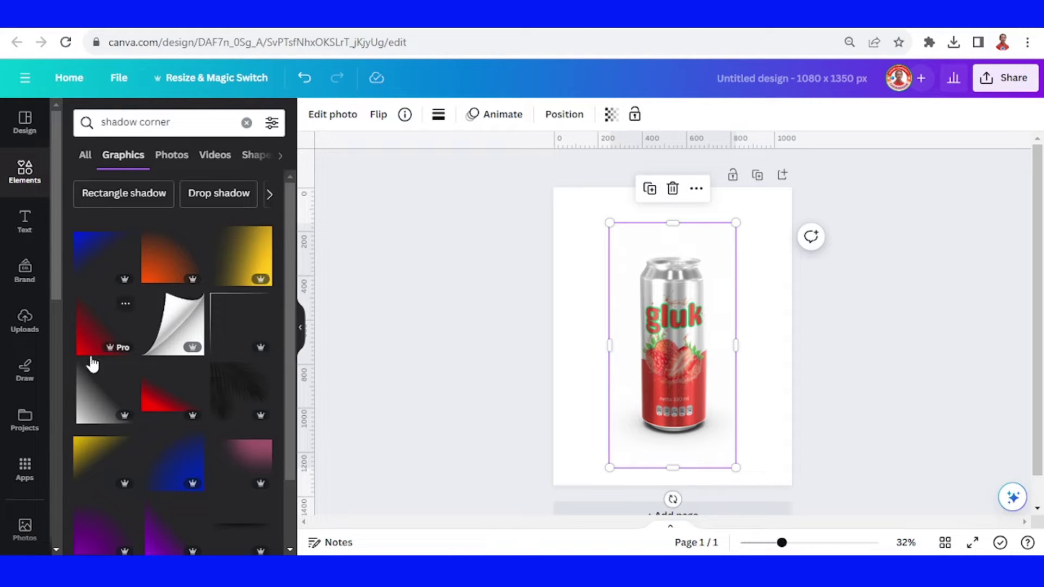
Add the Black Transparent Gradient Corner Fades graphic and shrink it over the lower part of the can, dark corner at the can's lower left
scroll(92, 364, "down", 5)
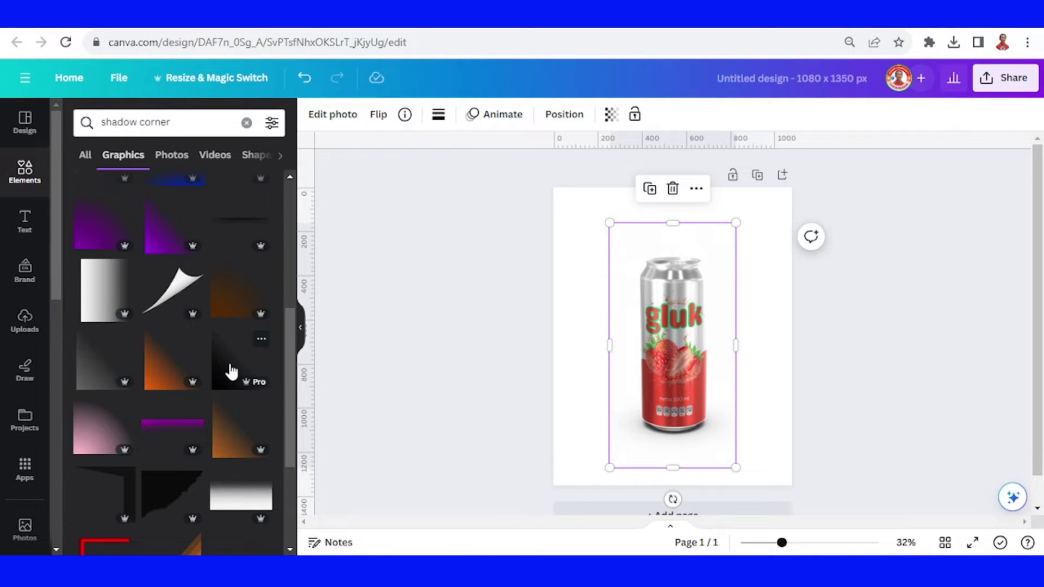
left_click(260, 341)
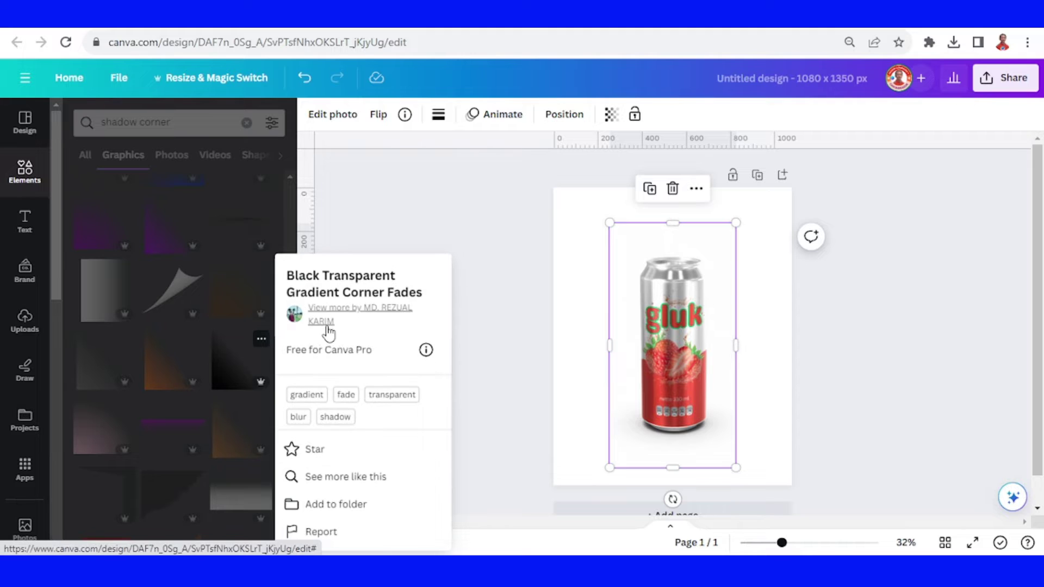
left_click(229, 370)
left_click(228, 372)
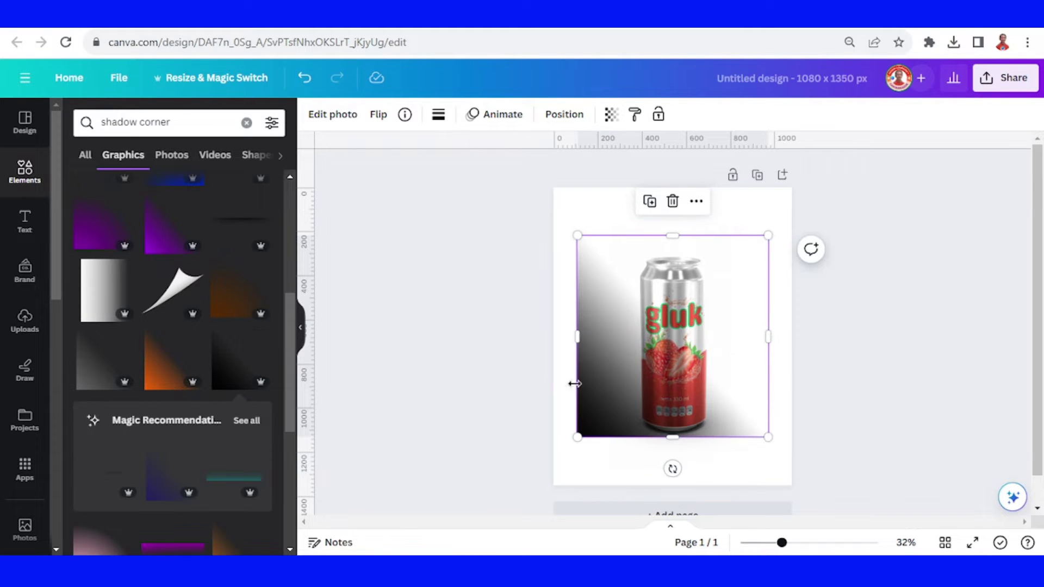
left_click_drag(574, 385, 661, 365)
key("Delete")
scroll(845, 226, "up", 5)
scroll(822, 492, "down", 5)
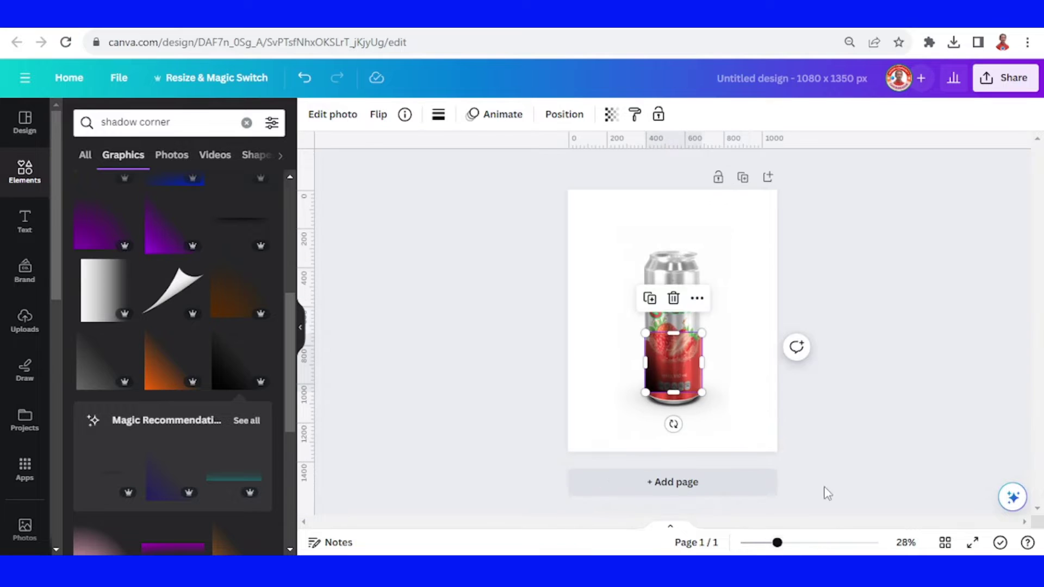
Search the elements for "light", add the round white glow, and place it small on the can's upper right edge
left_click(164, 122)
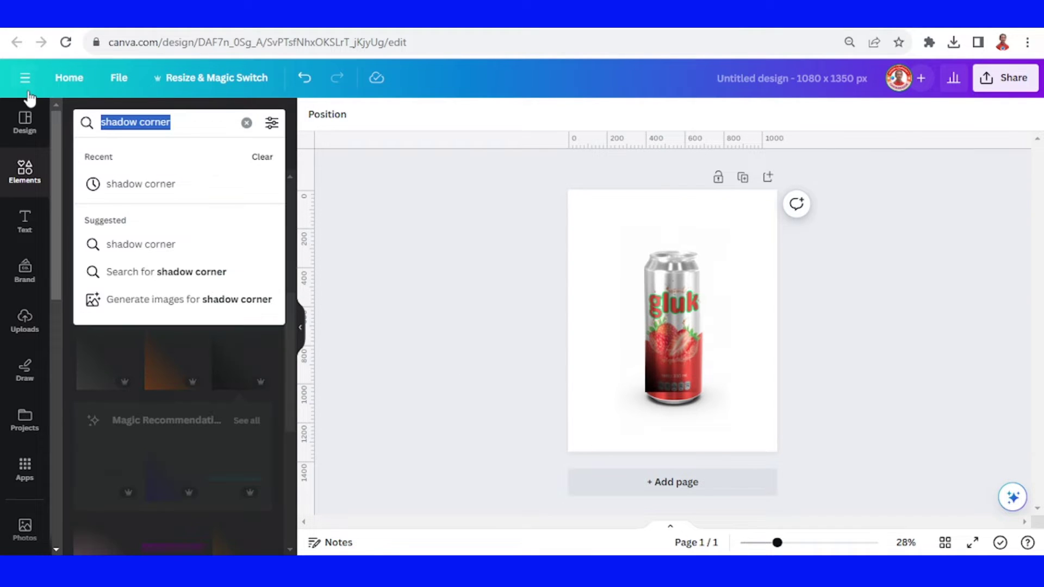
type("light")
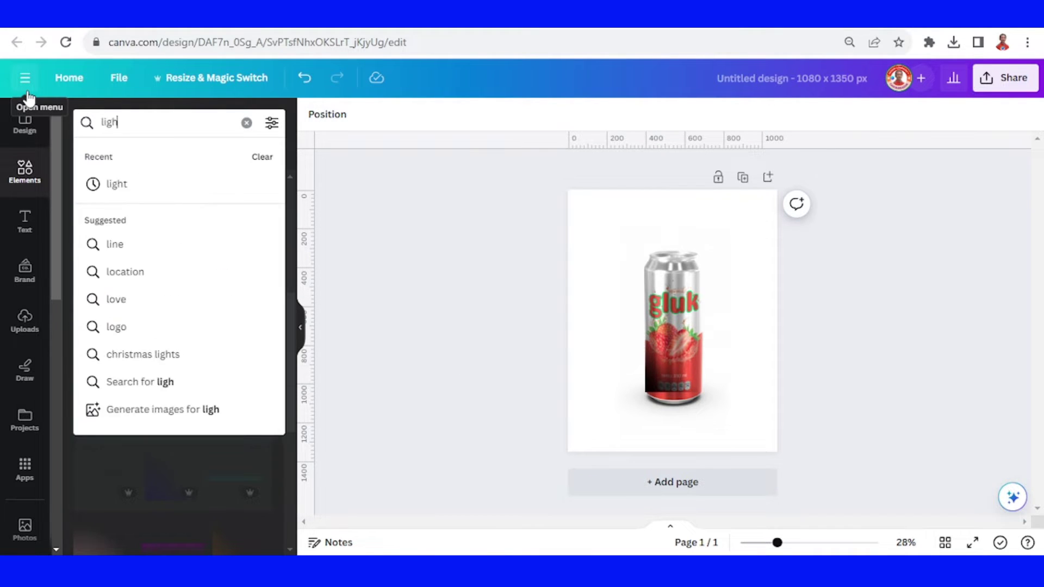
key("Return")
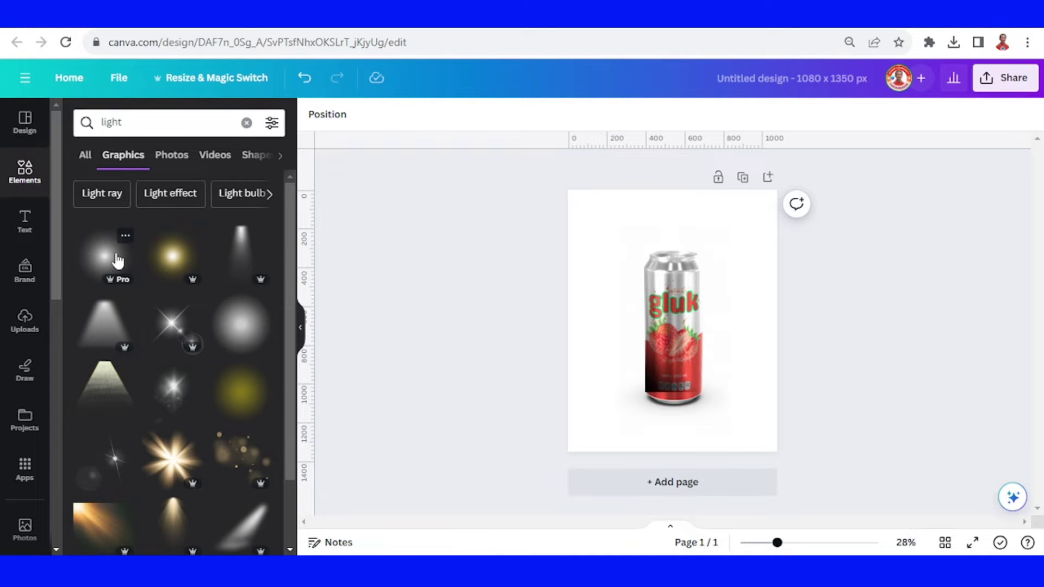
left_click(97, 258)
left_click_drag(702, 354, 702, 270)
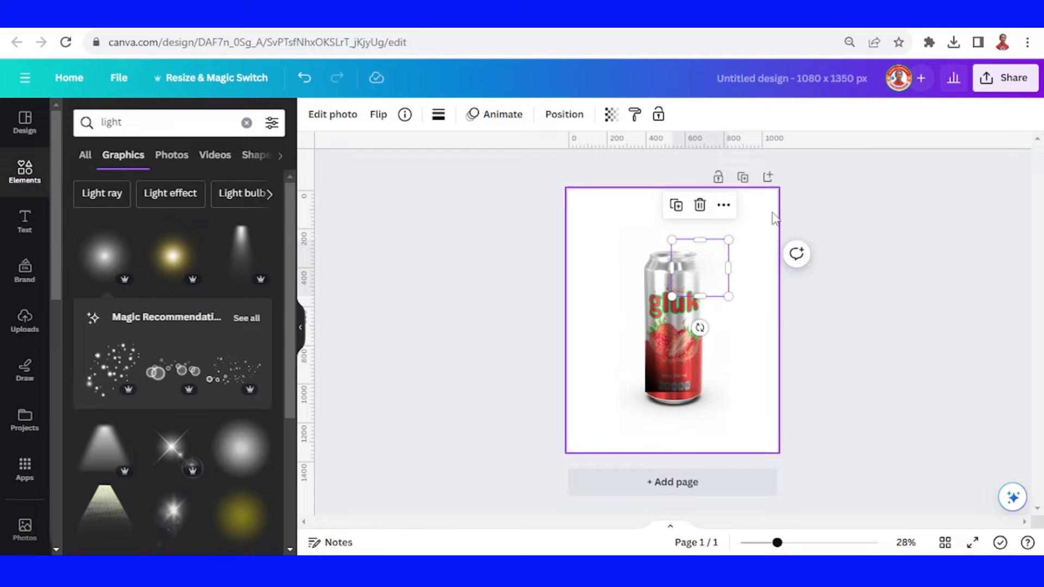
Change the page background to a solid deep red
left_click(584, 216)
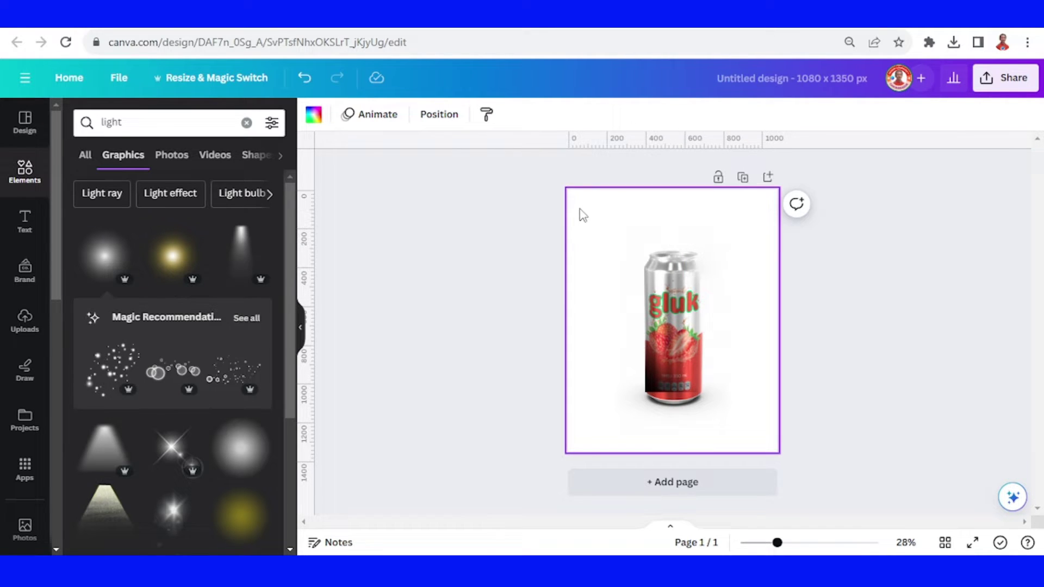
left_click(314, 115)
left_click(70, 208)
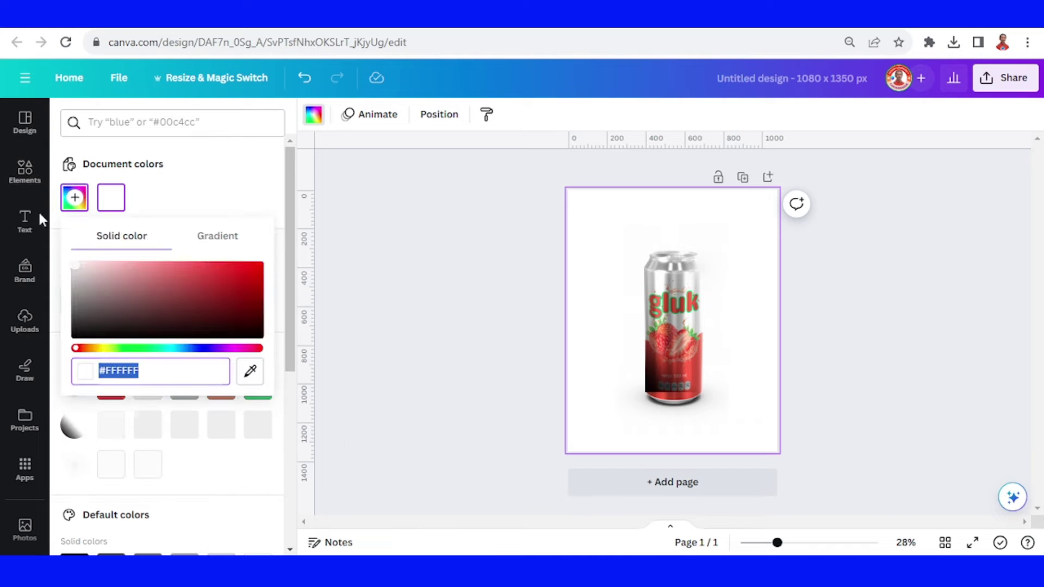
left_click(245, 278)
left_click(843, 385)
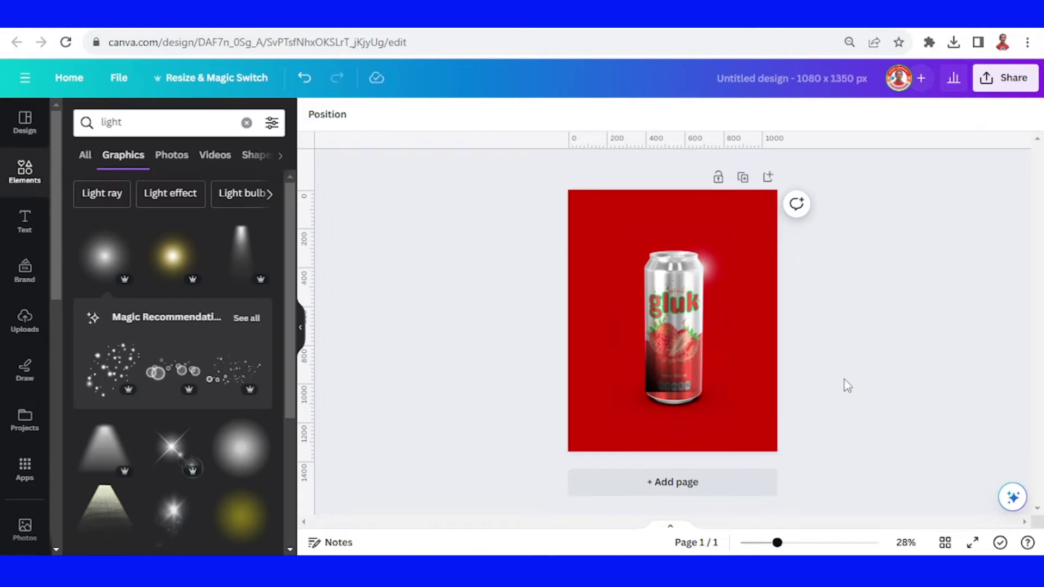
Set the can photo's vibrance to 100
left_click(675, 420)
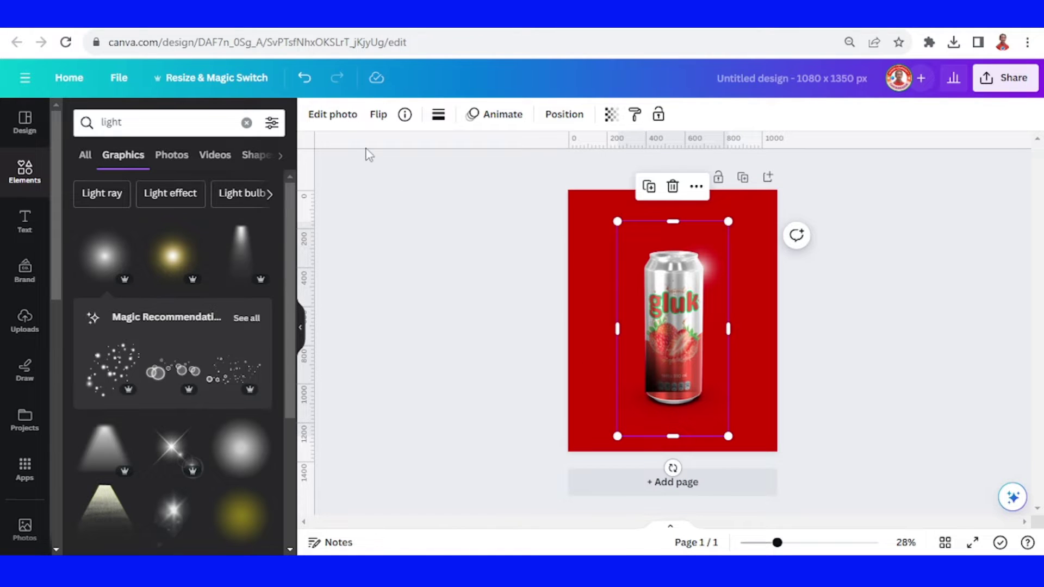
left_click(336, 115)
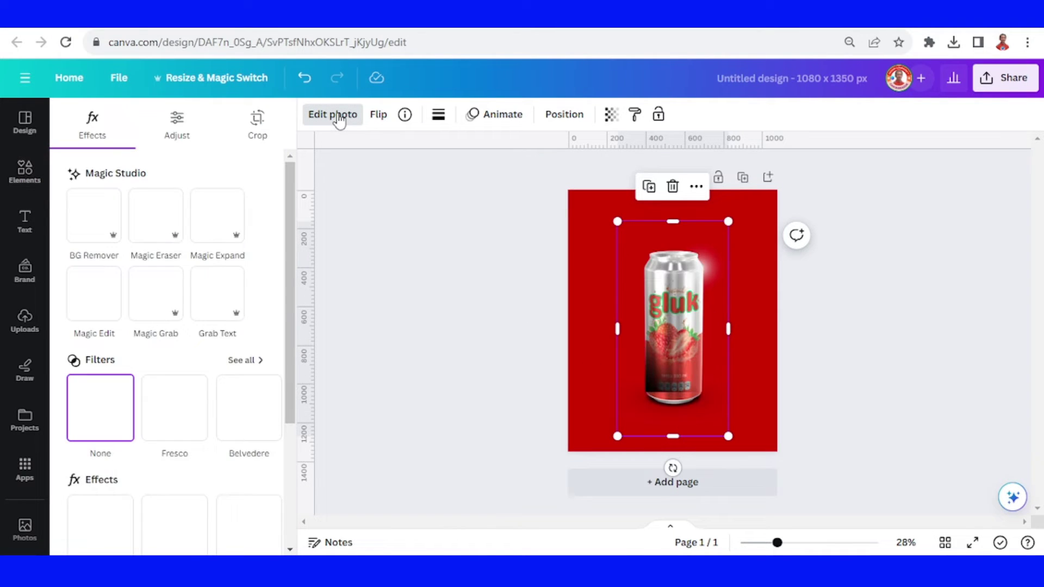
left_click(182, 133)
scroll(185, 304, "down", 5)
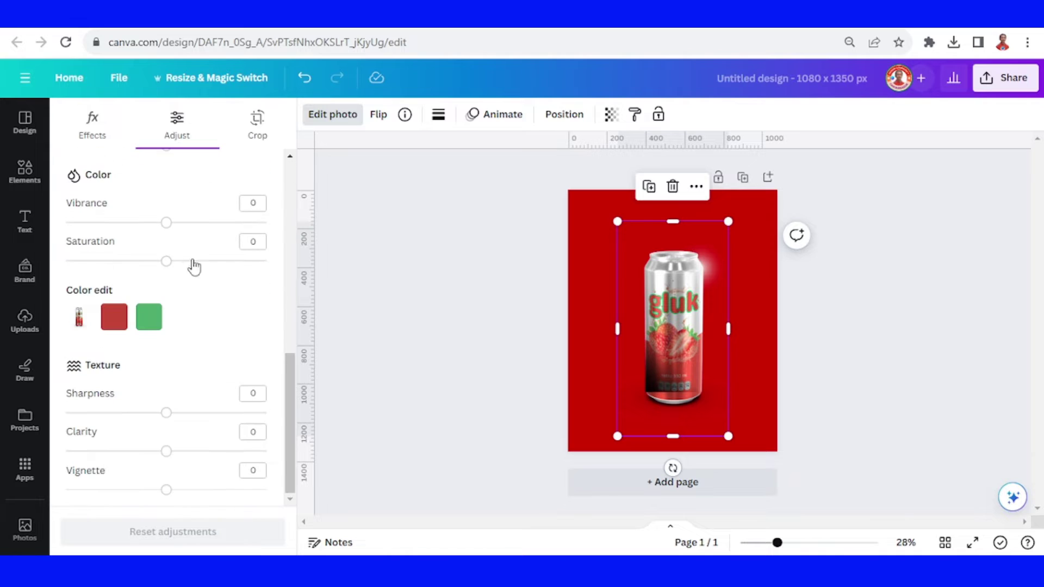
left_click_drag(174, 231, 298, 237)
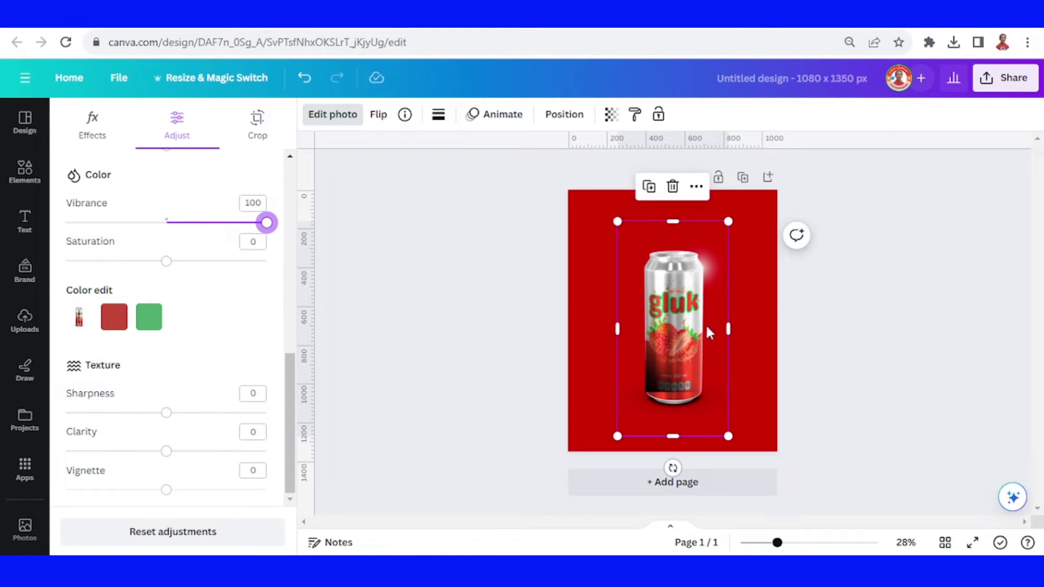
Duplicate the white glow, enlarge it to about the page width around the can, and move its layer directly behind the can
left_click(703, 266)
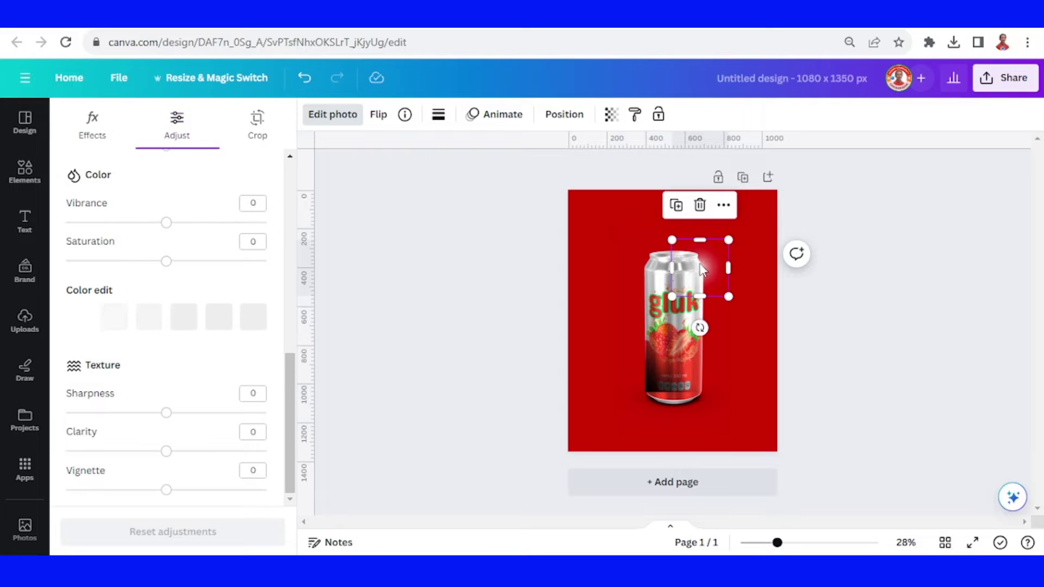
left_click(675, 207)
left_click_drag(707, 275, 492, 487)
left_click_drag(641, 396, 700, 359)
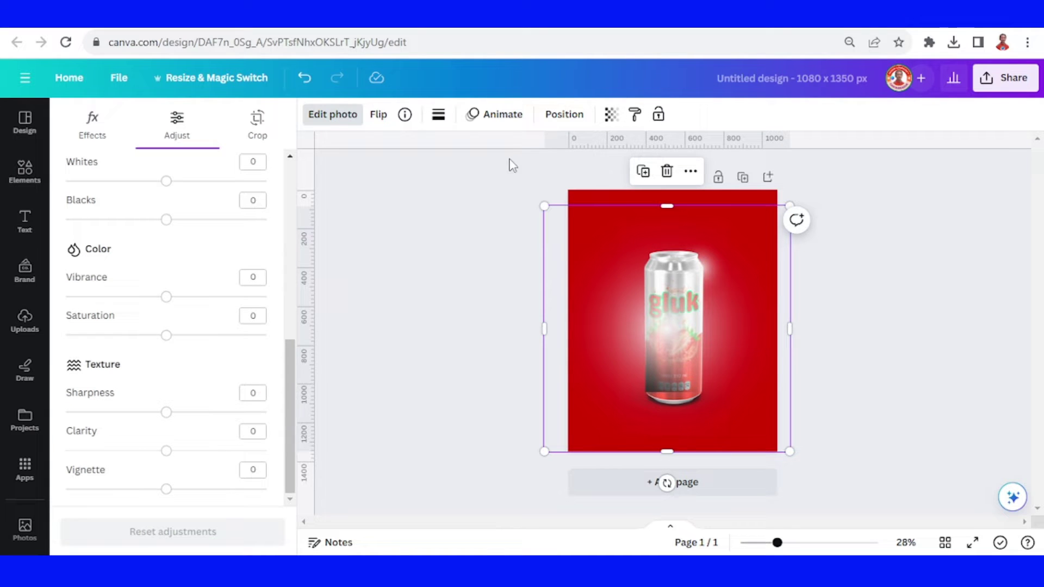
left_click(563, 115)
left_click_drag(145, 218, 171, 326)
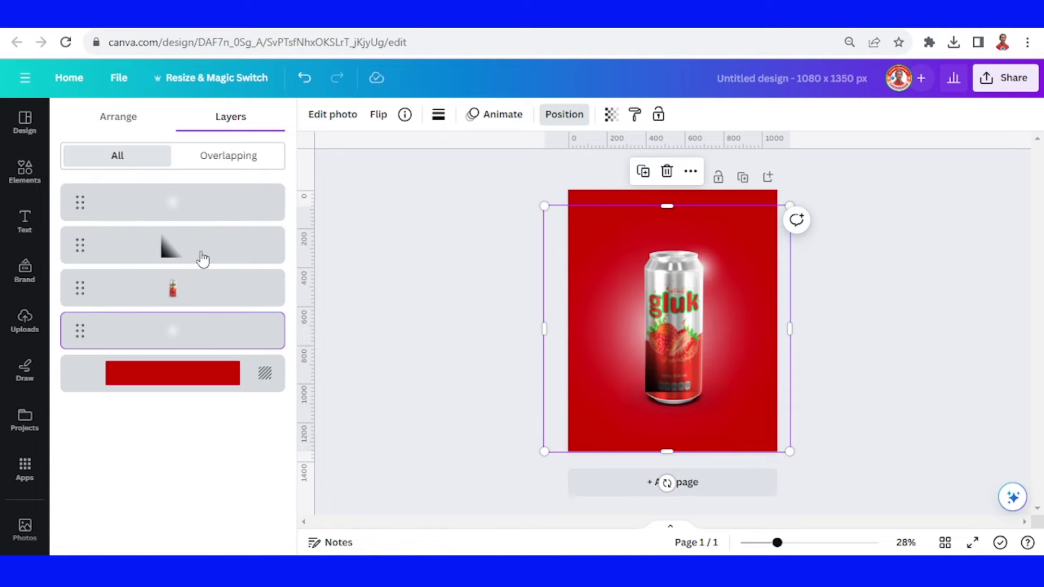
Add the white spotlight beam from the "light" elements, then tilt and enlarge it to shine from the page's upper right corner across the can
left_click(21, 180)
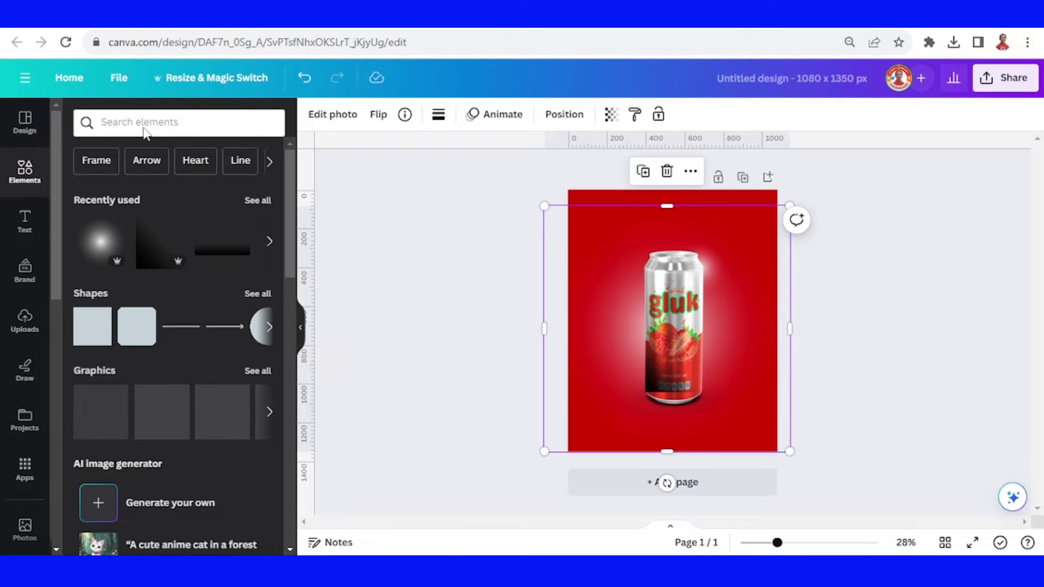
left_click(144, 122)
left_click(117, 184)
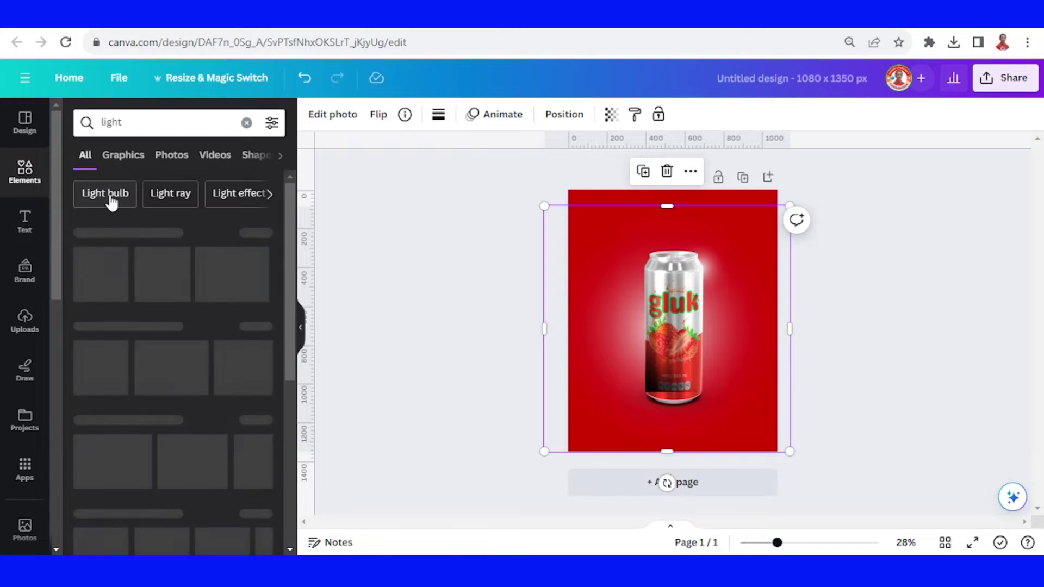
left_click(222, 266)
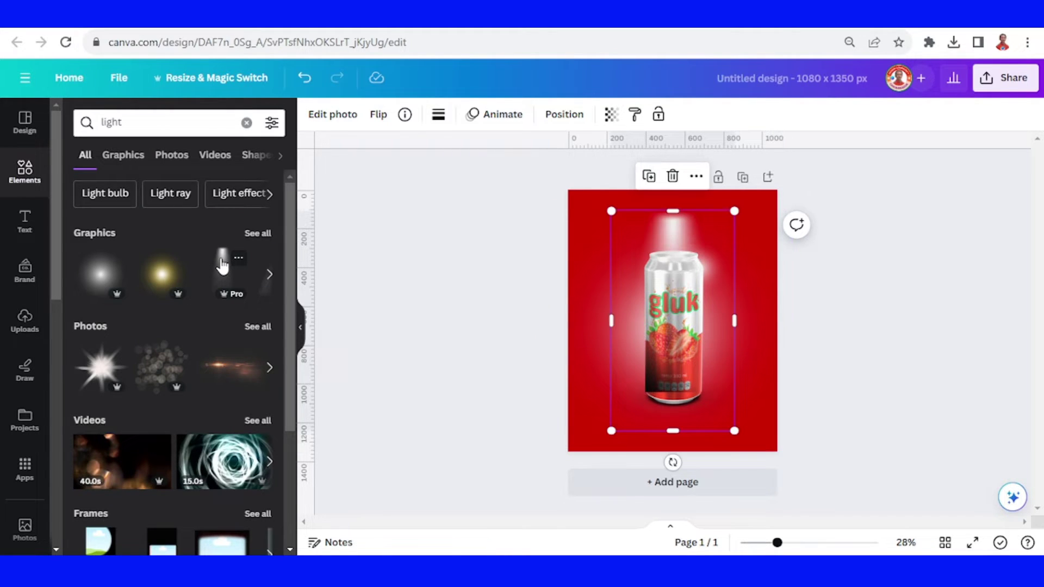
left_click_drag(673, 463, 607, 448)
left_click_drag(753, 295, 793, 241)
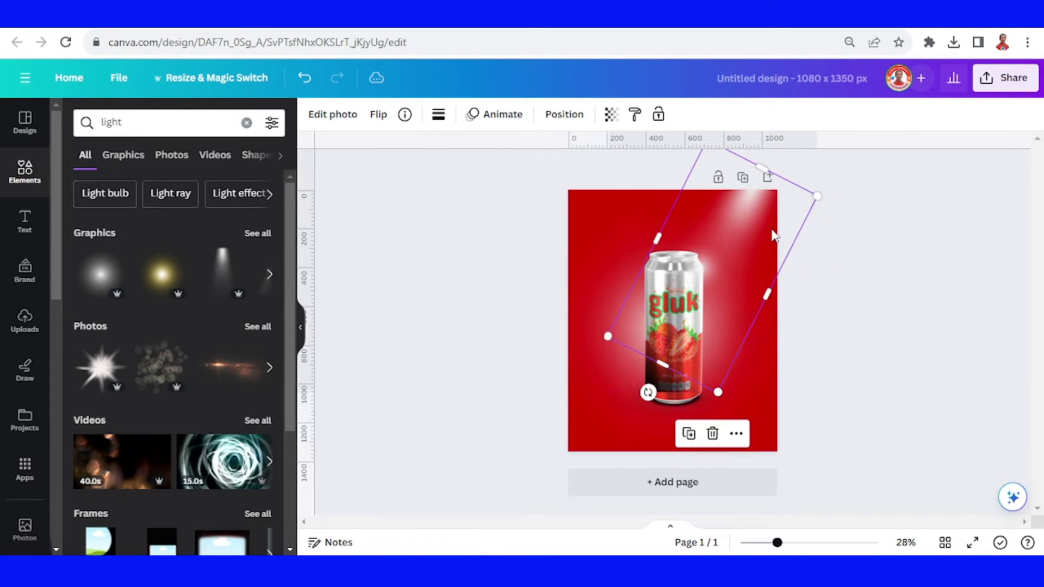
left_click_drag(612, 338, 552, 441)
left_click_drag(594, 490, 580, 486)
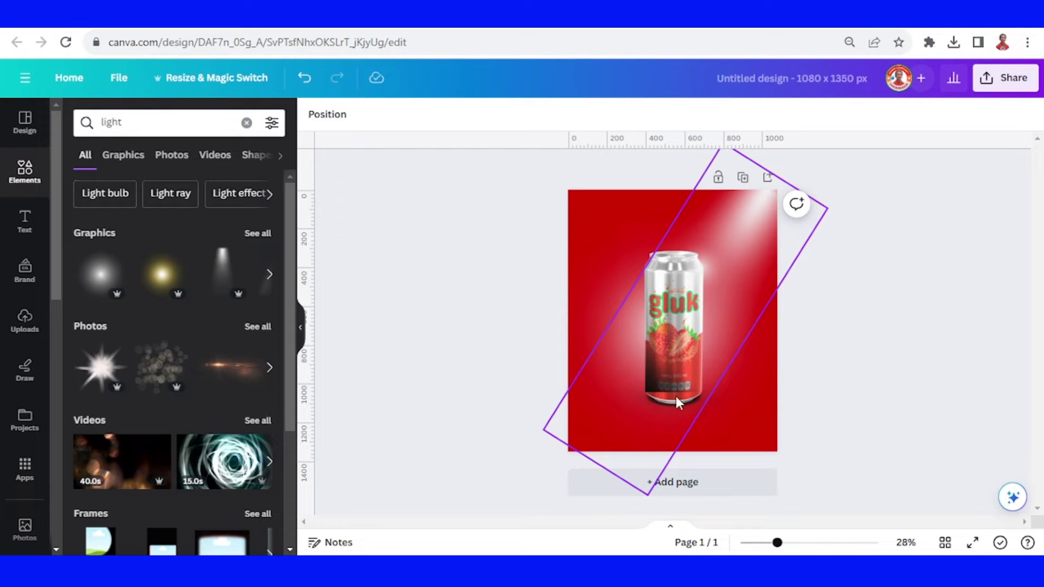
Search the photos for "strawberry", add the strawberry cluster with a halved berry, and shrink it to sit at the can's lower left base
left_click(246, 123)
type("st")
left_click(154, 275)
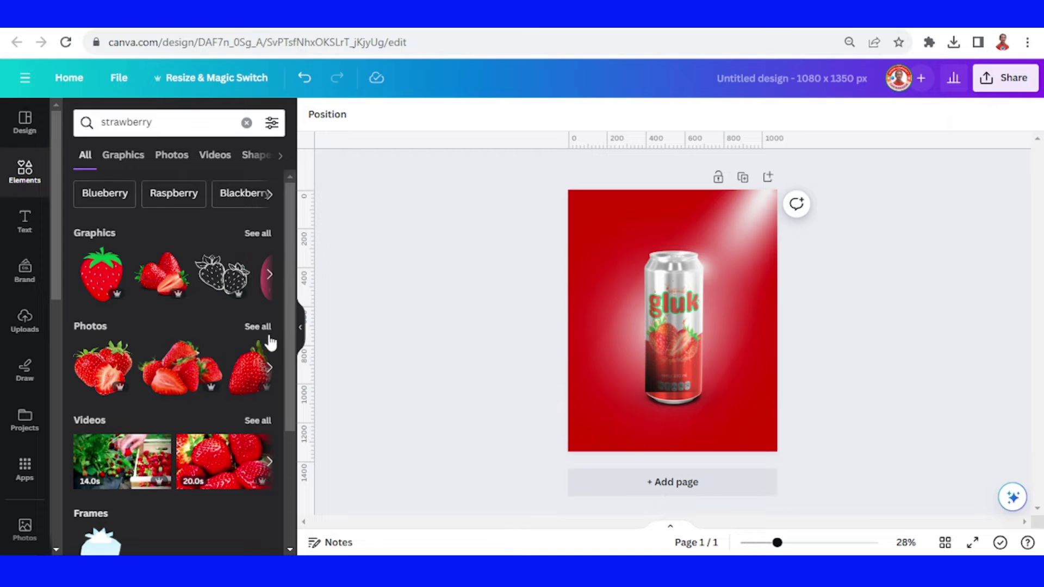
left_click(259, 328)
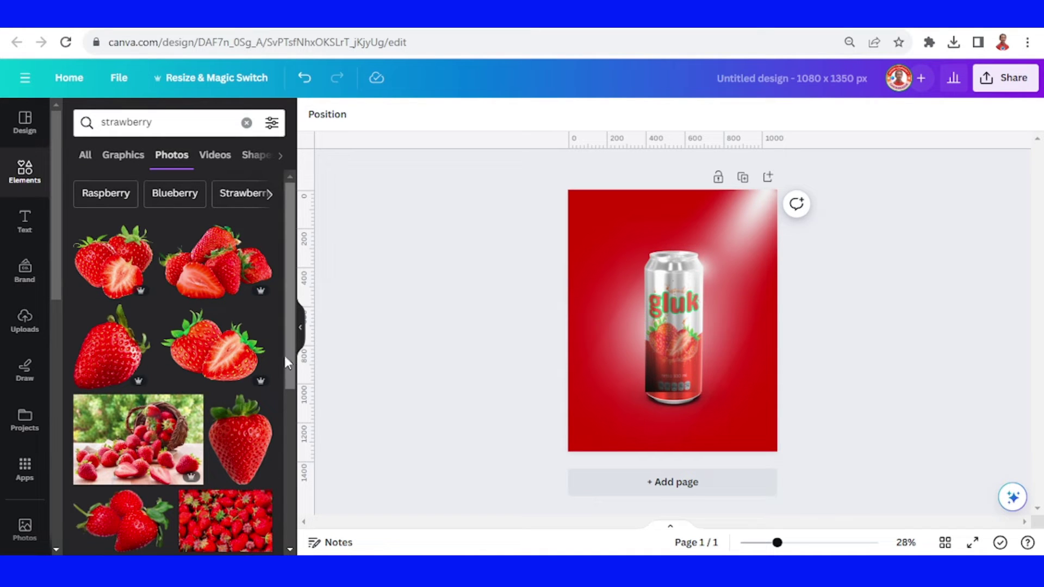
left_click(220, 276)
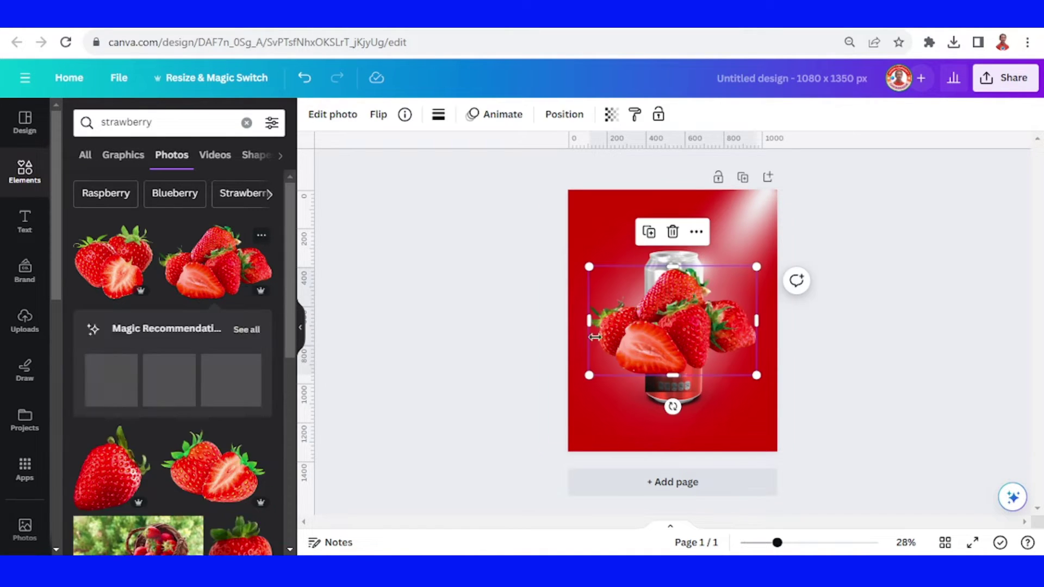
left_click_drag(744, 285, 652, 392)
left_click_drag(631, 427, 662, 406)
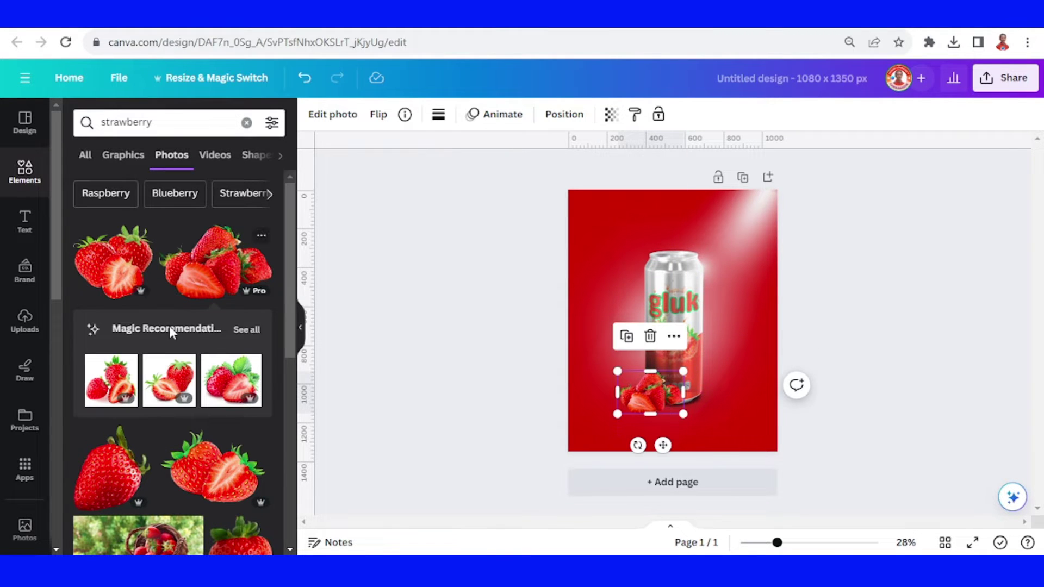
Search the photos for "strawberry leaf", add the green three-part leaf, and shrink it to sit at the can's lower right base
left_click(177, 123)
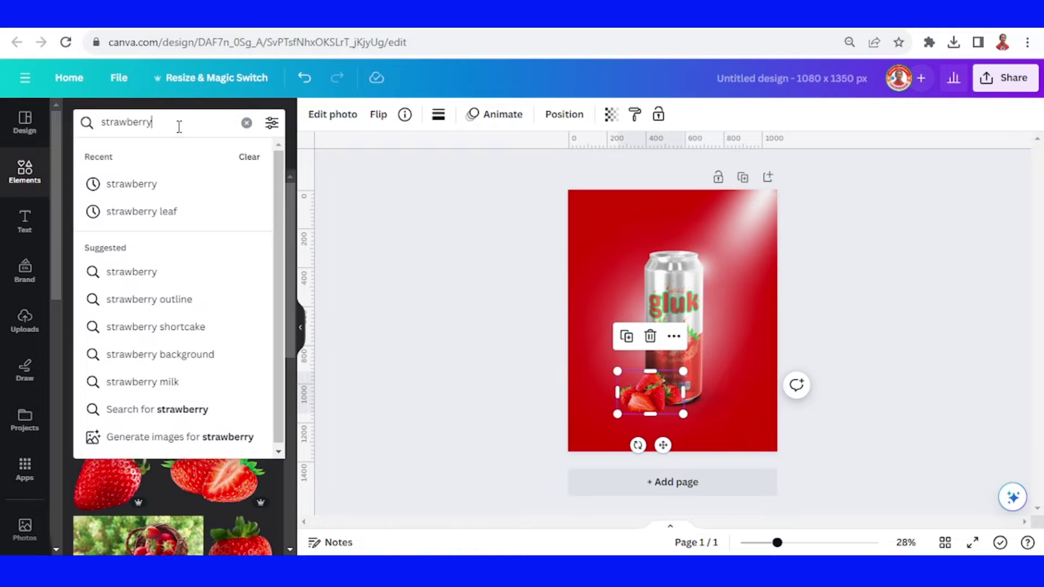
left_click(188, 224)
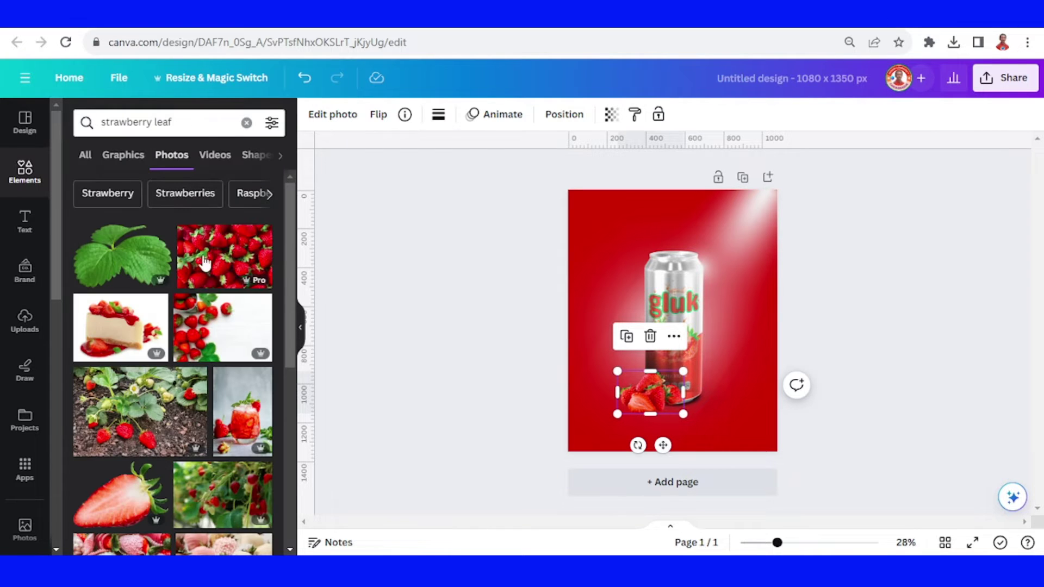
left_click(123, 264)
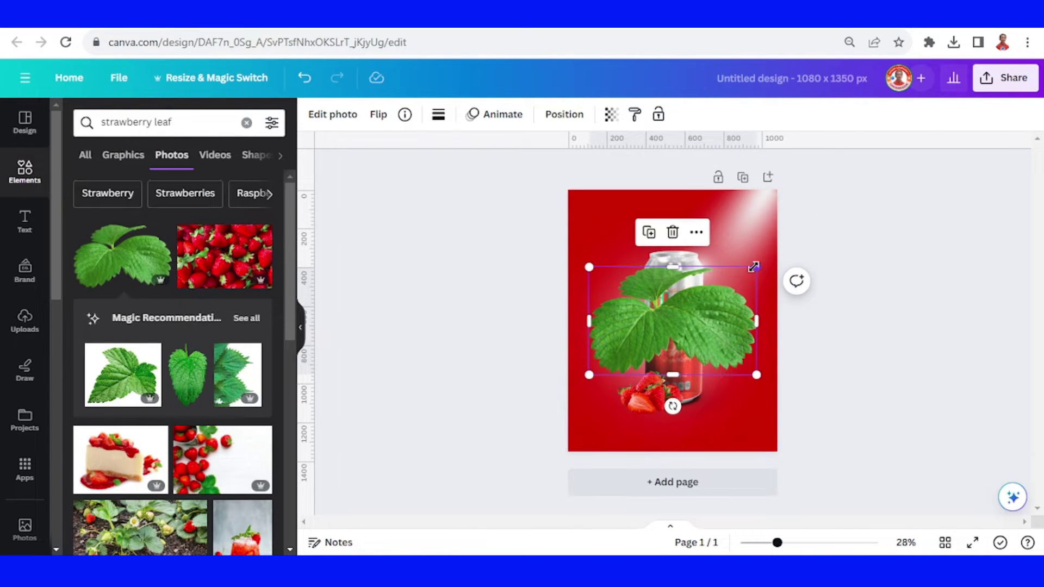
left_click_drag(752, 267, 710, 397)
Search the graphics for "red splash" and add the dark red liquid splash that curves upward at its right end
left_click(163, 122)
type("red")
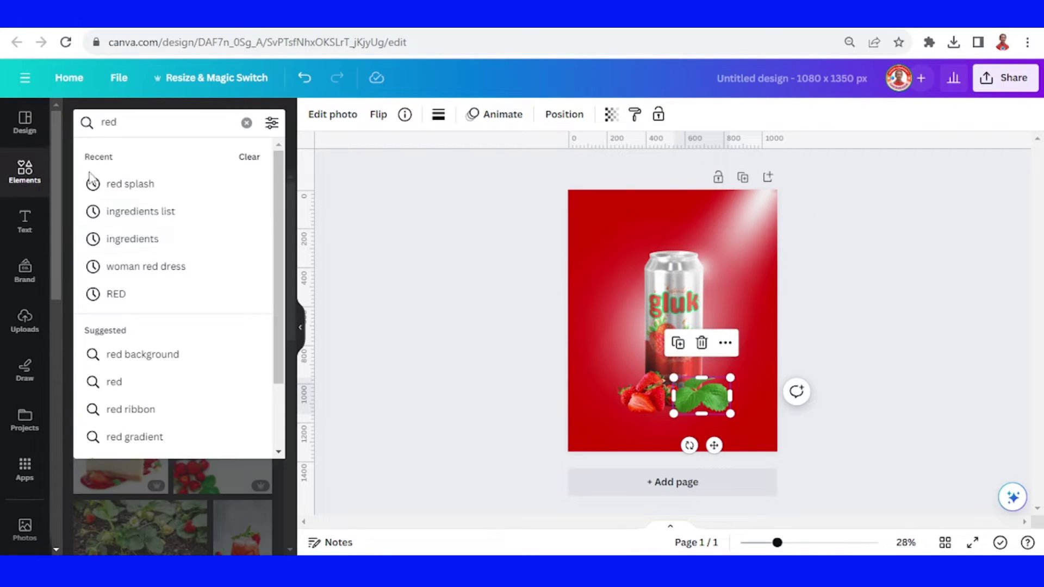
left_click(145, 196)
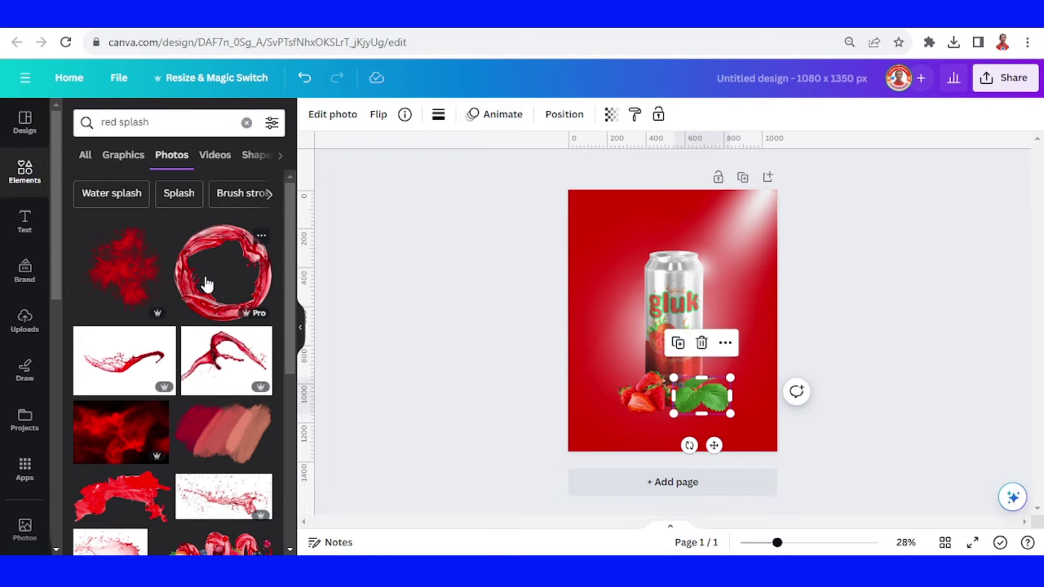
left_click(121, 158)
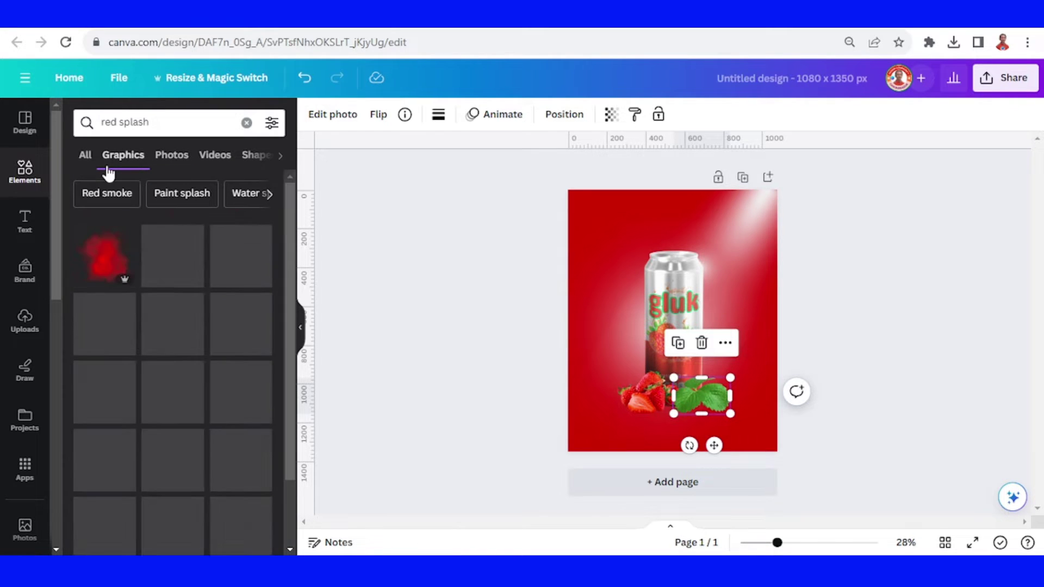
scroll(229, 325, "down", 5)
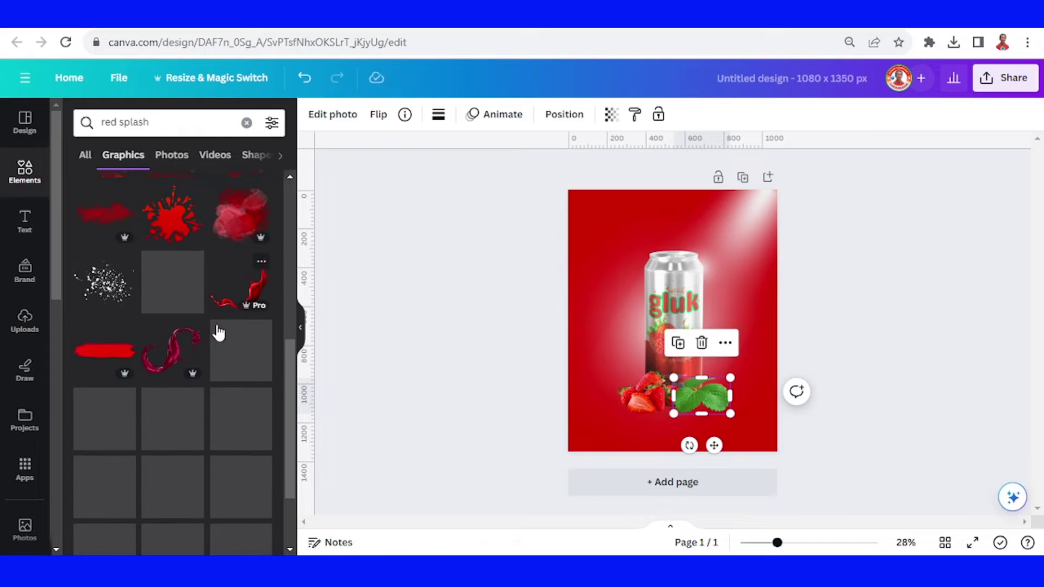
scroll(250, 314, "down", 2)
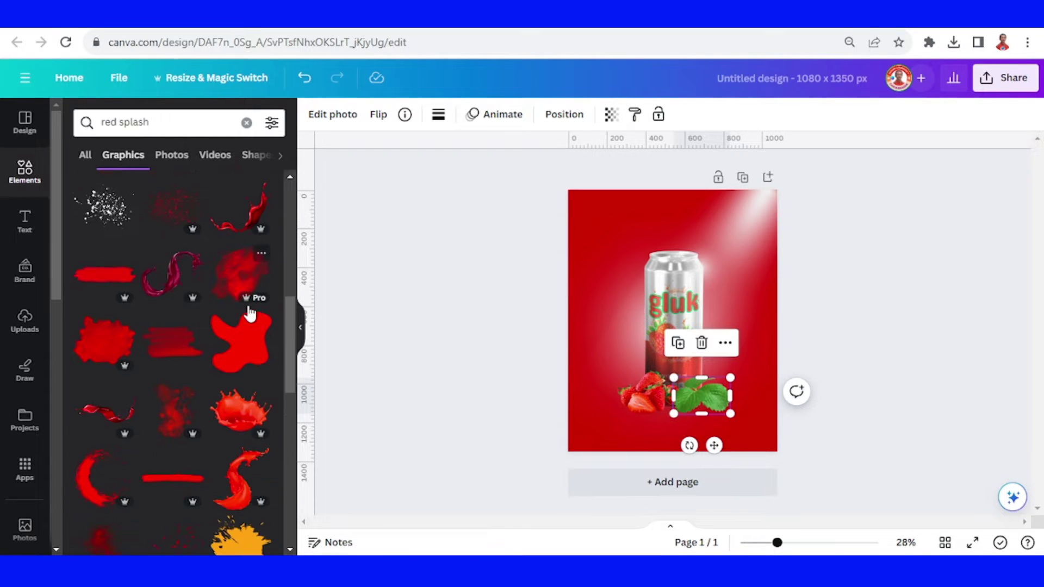
left_click(247, 225)
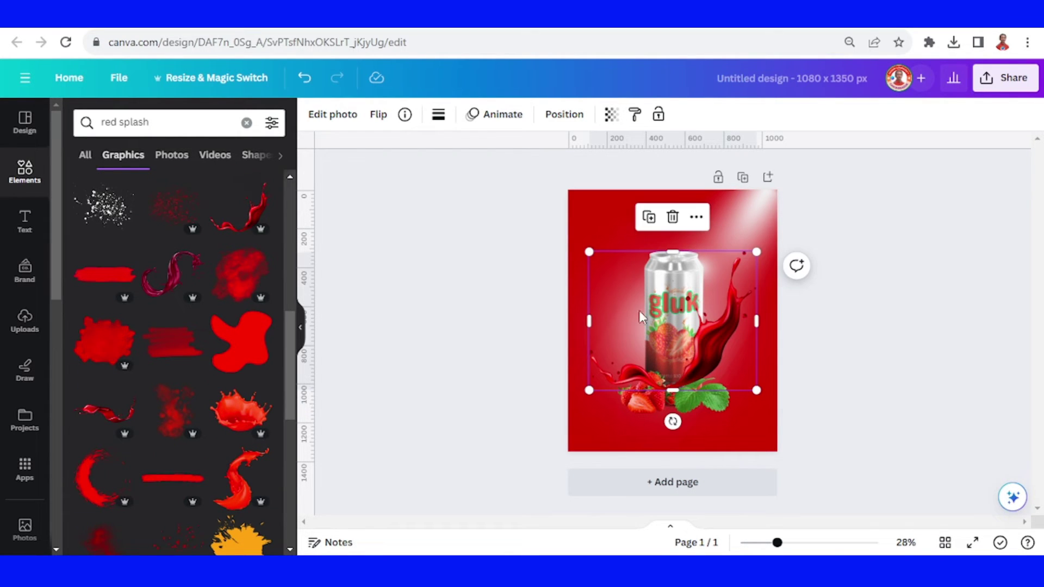
Tilt the red splash clockwise, shift it around the can's base toward the lower right, and move its layer directly behind the can
left_click_drag(673, 422, 644, 415)
left_click_drag(694, 351, 713, 368)
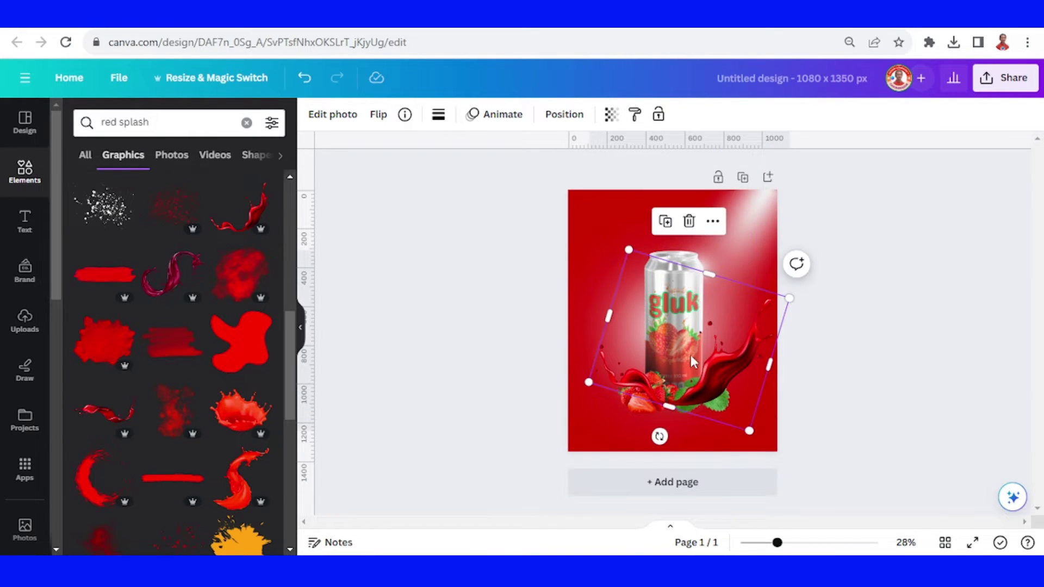
left_click(561, 115)
left_click_drag(200, 214, 216, 466)
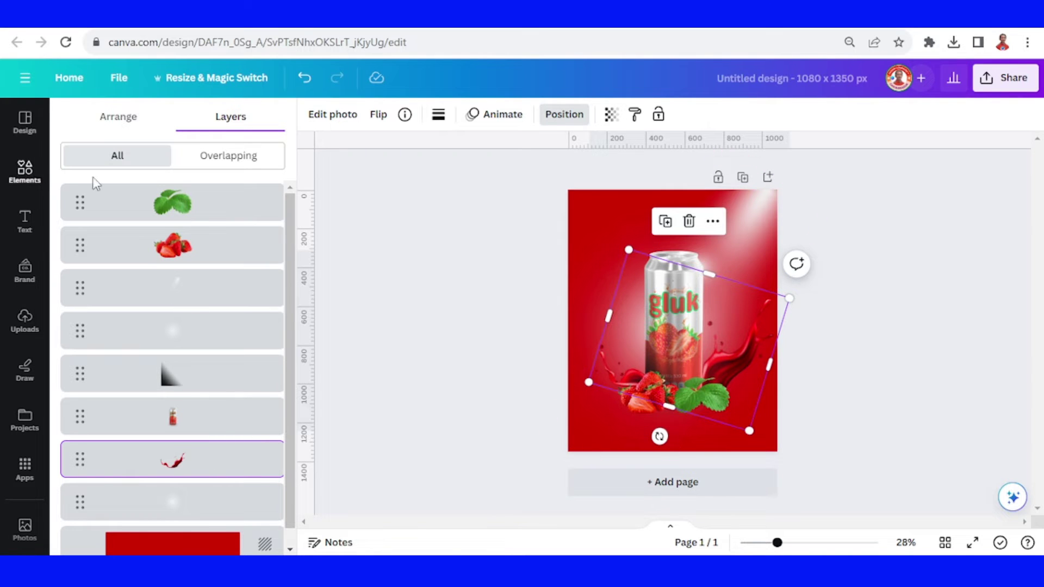
key("Escape")
Add the "Wine splash" graphic, tilt it clockwise across the can's upper half, and move its layer directly behind the can
scroll(203, 405, "down", 2)
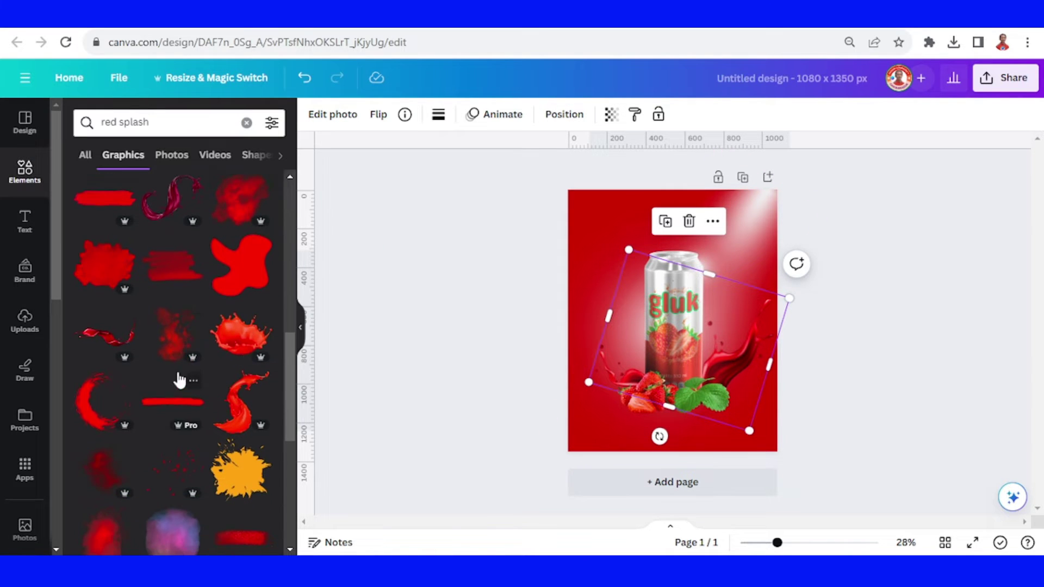
left_click(126, 314)
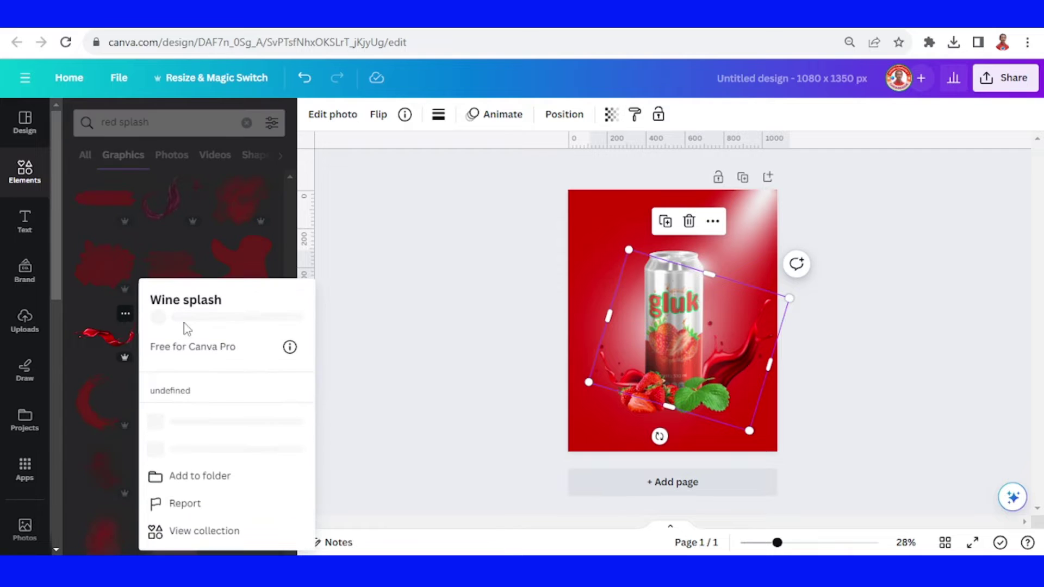
left_click(101, 341)
left_click(101, 340)
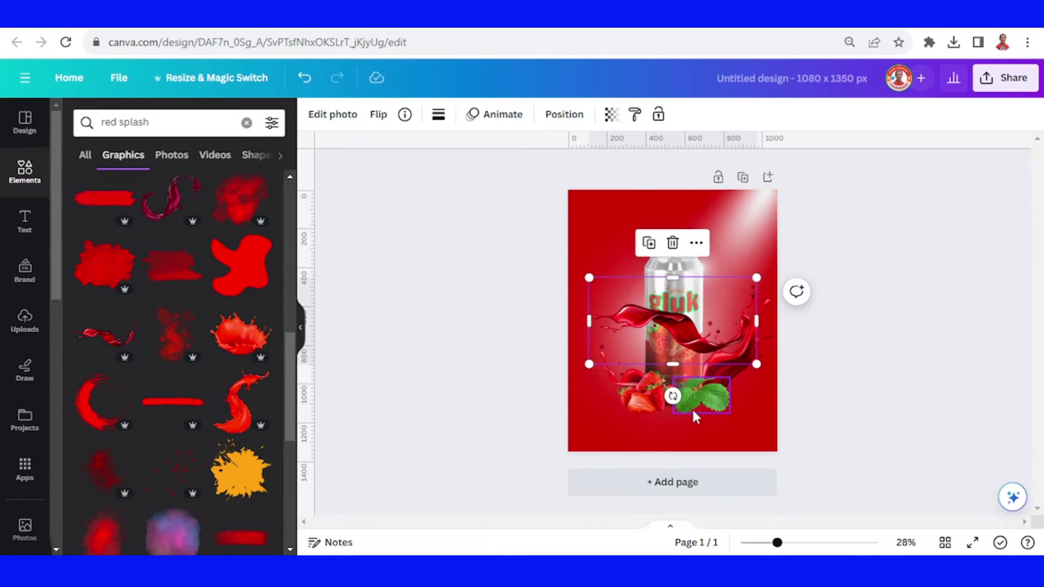
left_click_drag(673, 395, 634, 356)
left_click(555, 115)
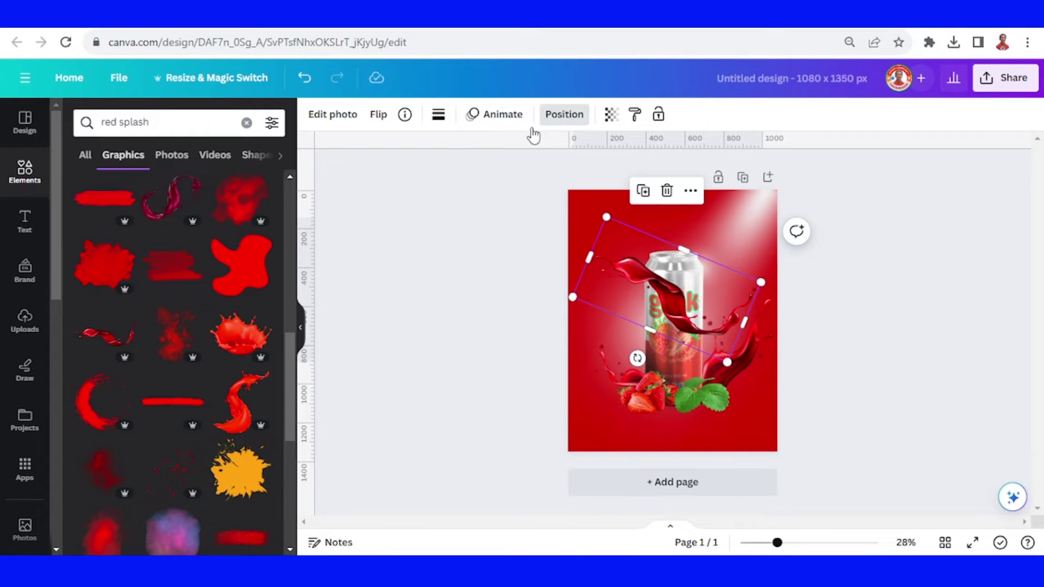
left_click_drag(186, 215, 214, 448)
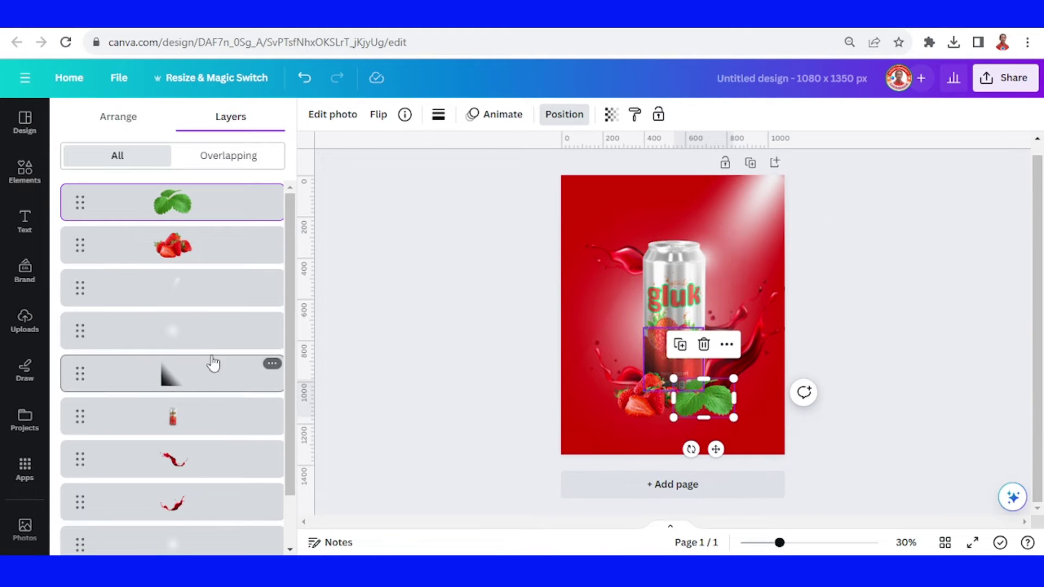
Duplicate the large white background glow, raise the copy behind the can's upper part, and move its layer below both splashes
left_click(182, 343)
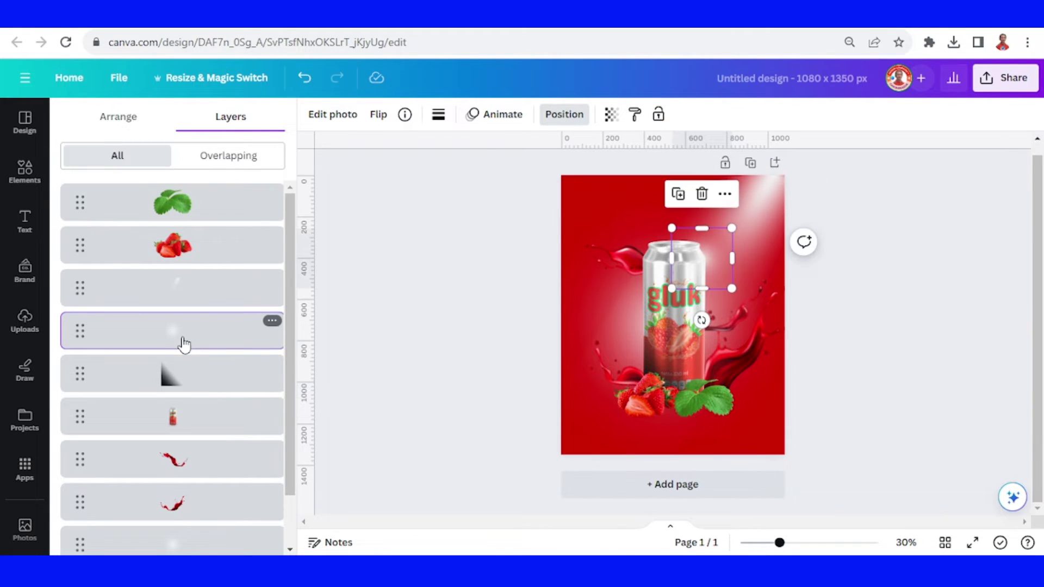
scroll(185, 346, "down", 2)
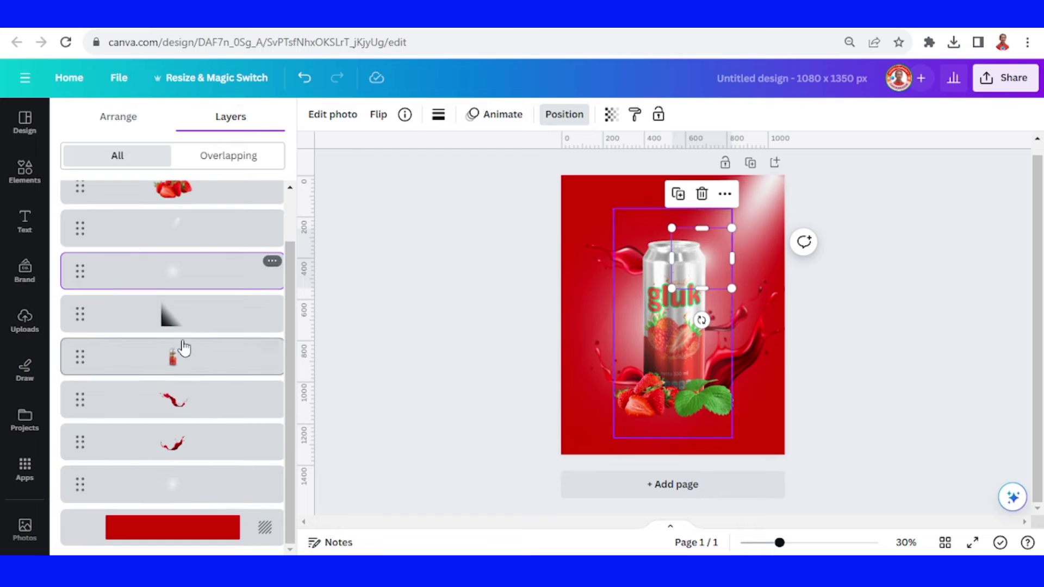
left_click(188, 494)
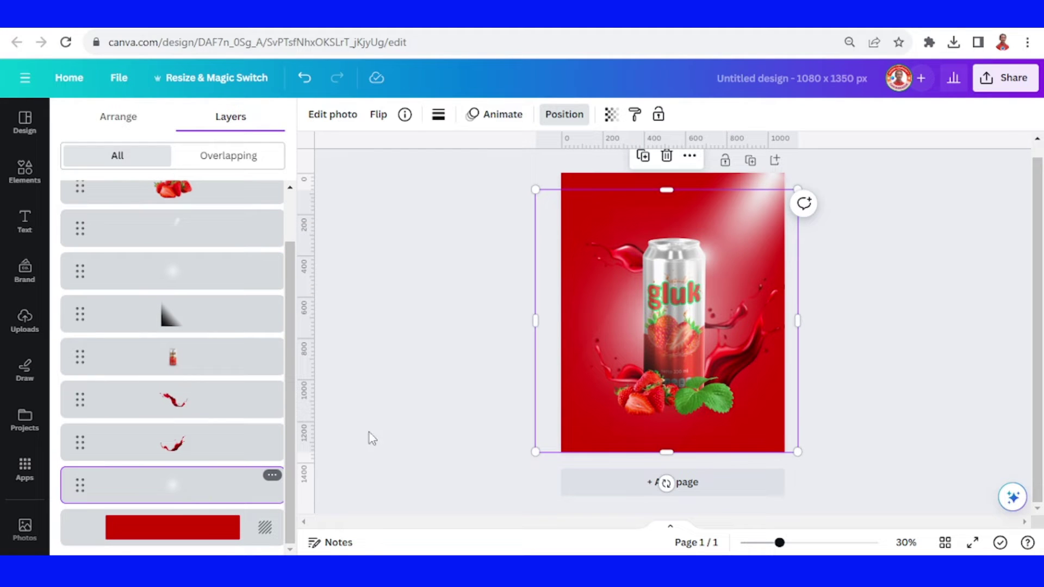
left_click(643, 156)
left_click_drag(687, 344, 682, 287)
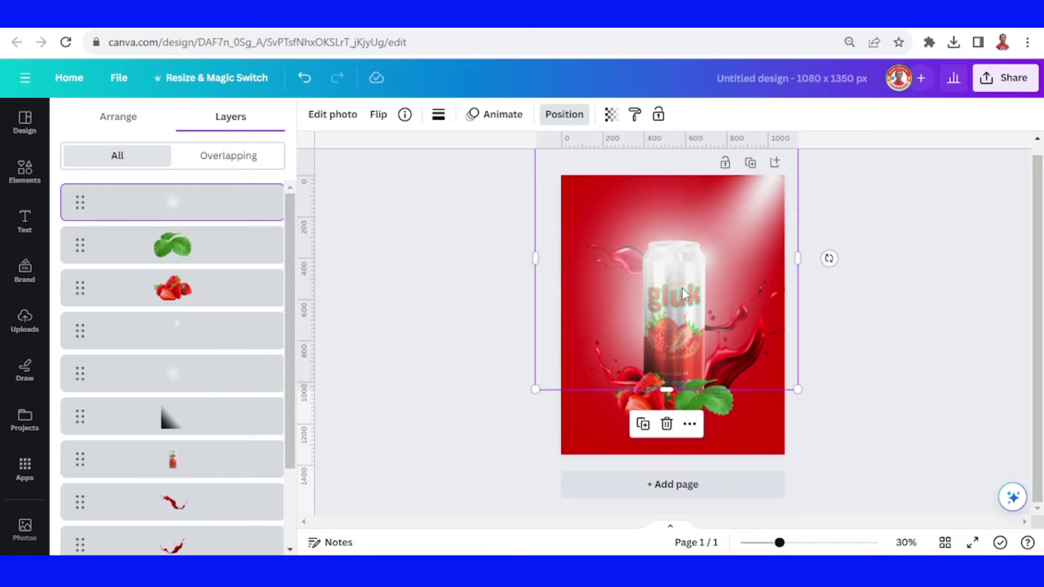
left_click_drag(195, 314, 198, 471)
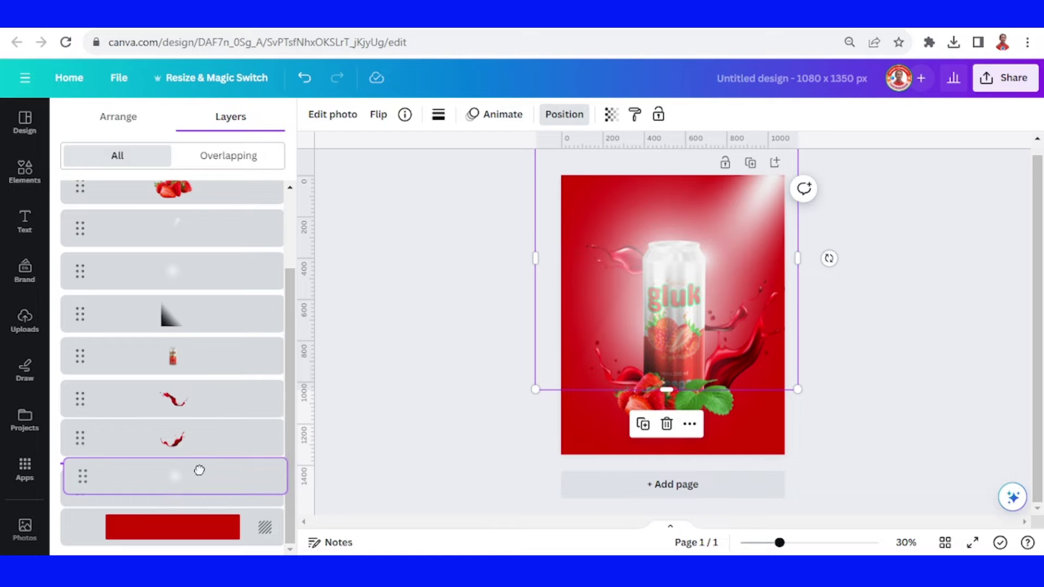
left_click(912, 310)
Add the "Strawberry Fruit on White Background" photo from the recently used elements and remove its background
left_click(257, 200)
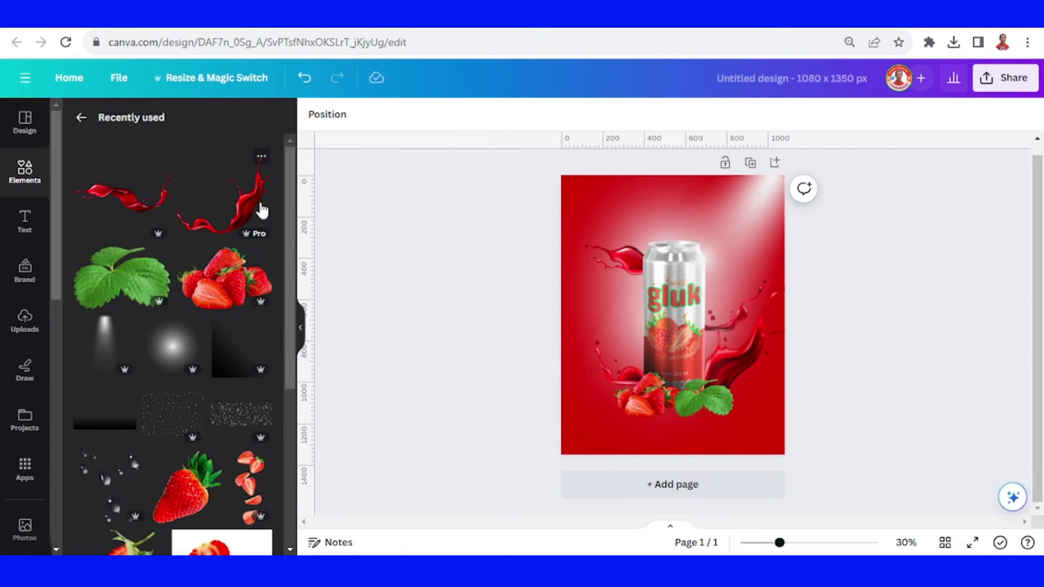
scroll(247, 234, "down", 4)
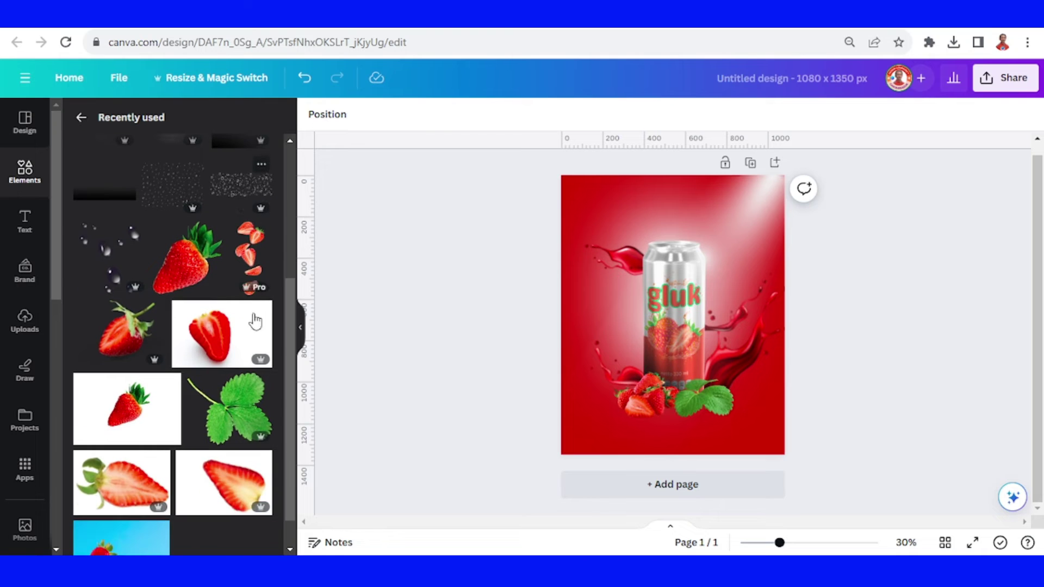
left_click(170, 384)
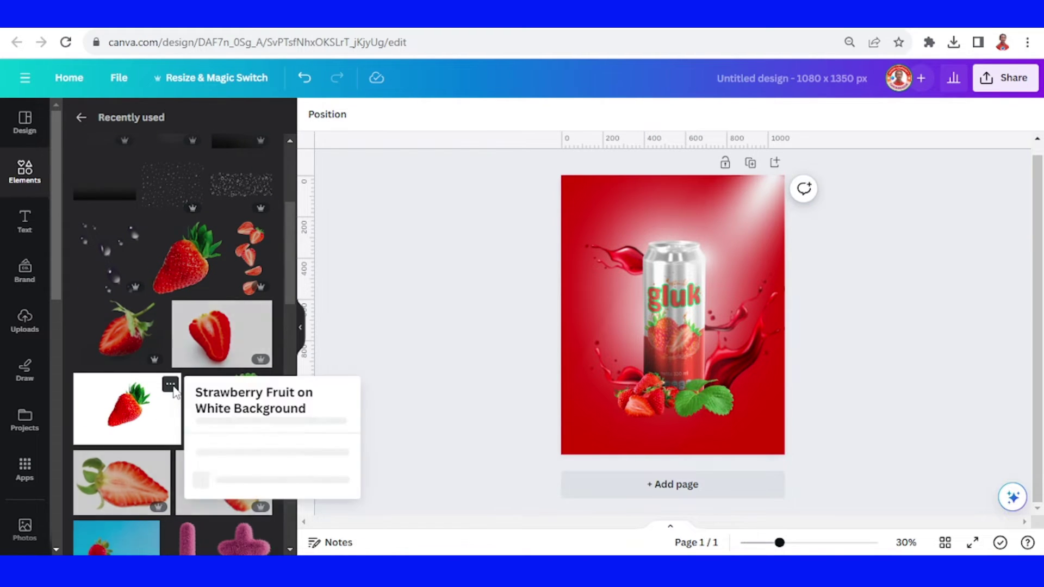
left_click(140, 434)
left_click(131, 414)
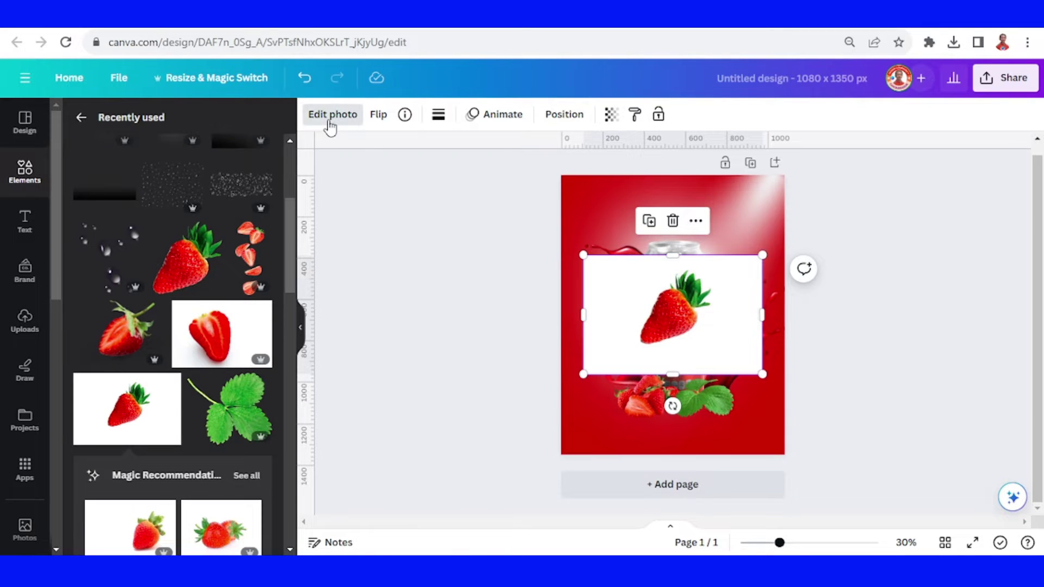
left_click(330, 116)
left_click(97, 219)
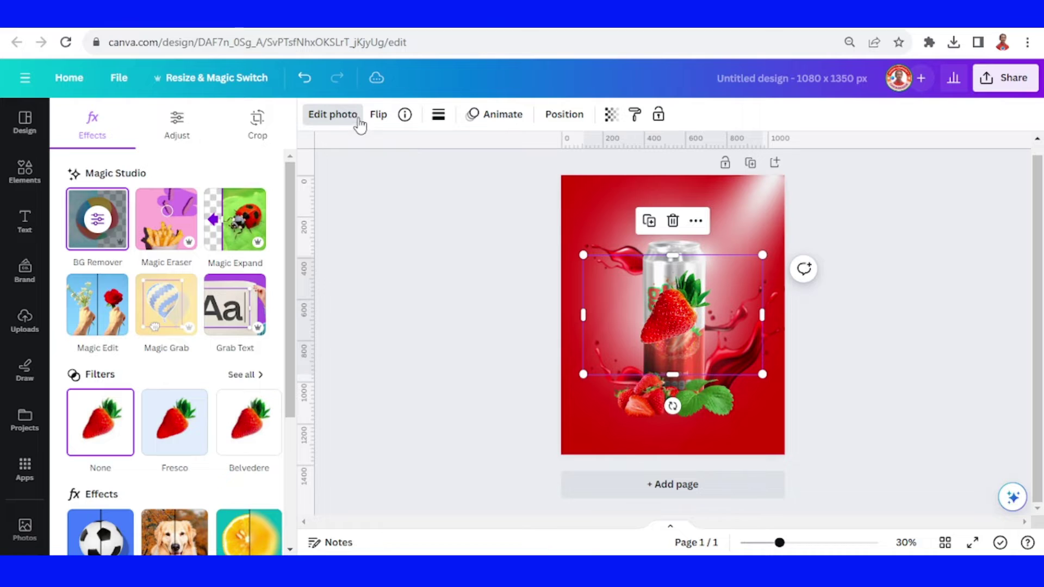
Apply a blur to the whole image of the single strawberry
scroll(252, 489, "down", 3)
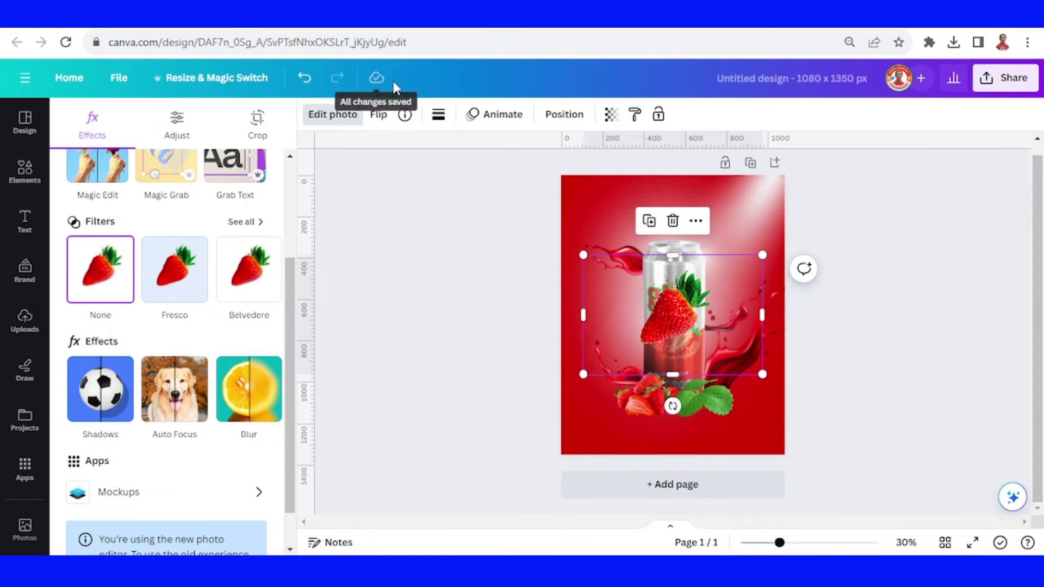
left_click(238, 399)
left_click(233, 159)
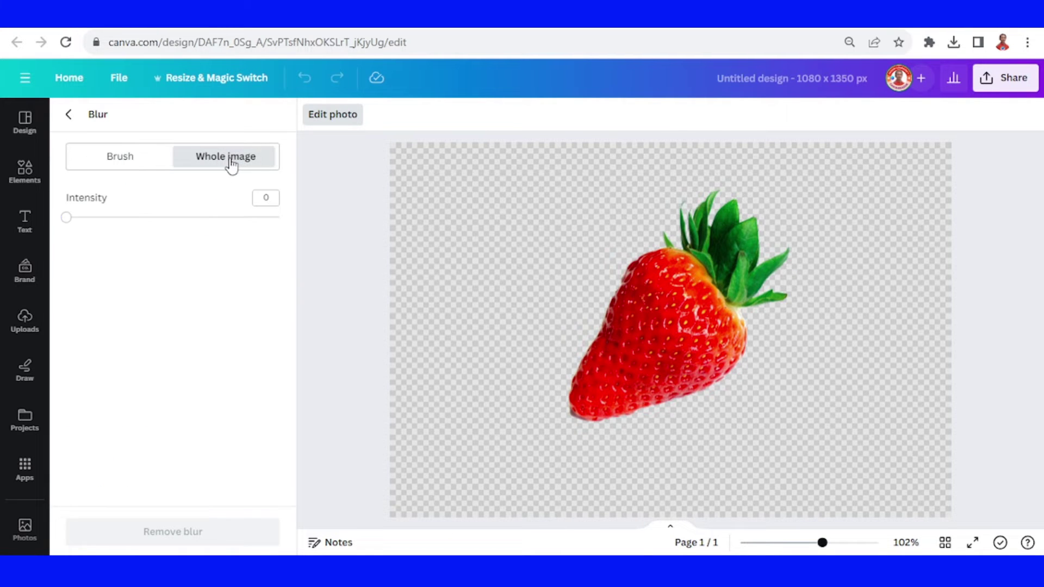
left_click(205, 222)
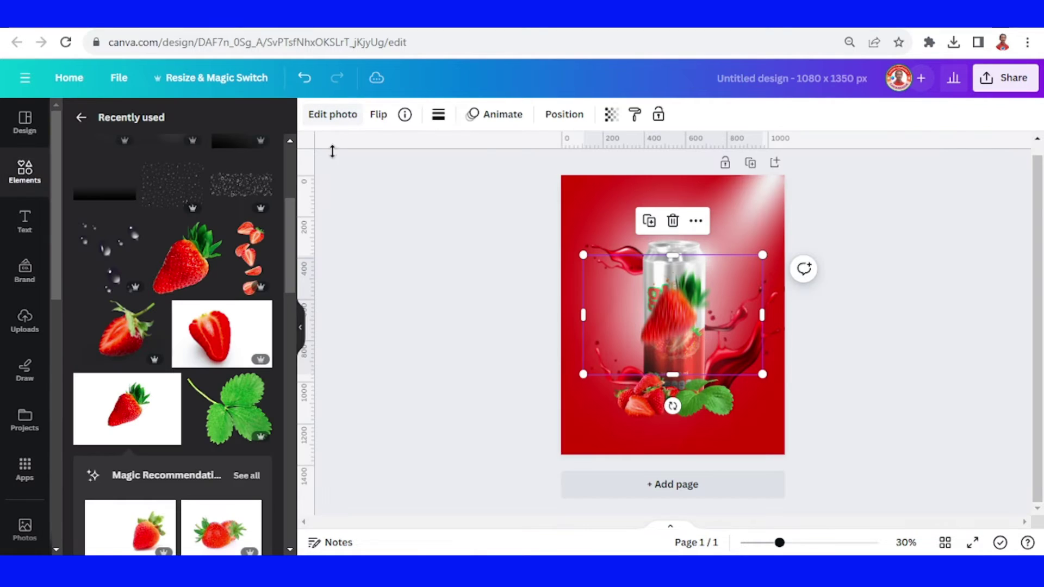
Rotate the blurred strawberry counterclockwise, place it above the can's upper left, move its layer directly behind the can, and shrink it slightly
left_click_drag(673, 403, 797, 310)
left_click_drag(698, 315, 661, 240)
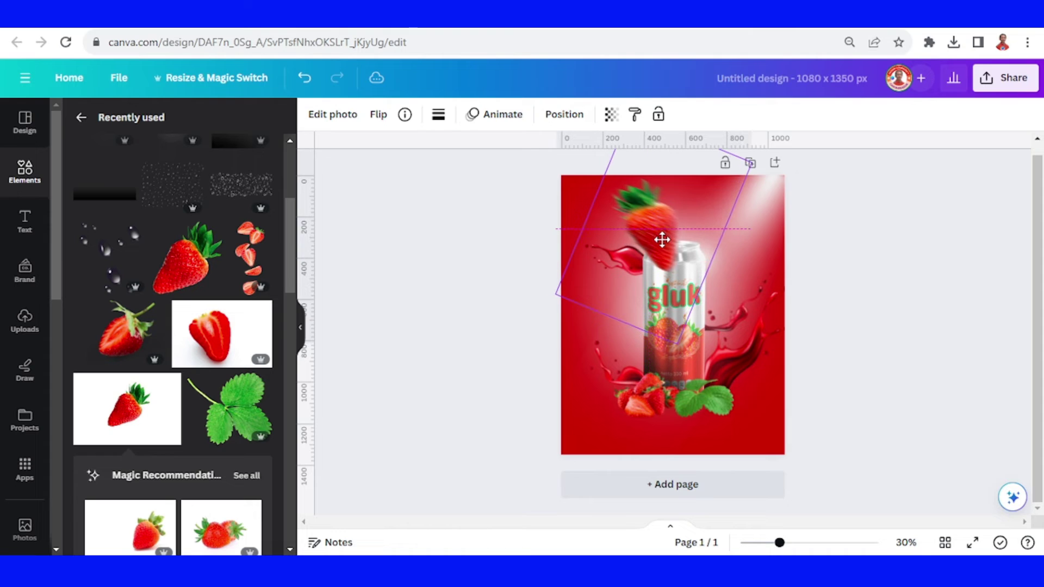
left_click(565, 115)
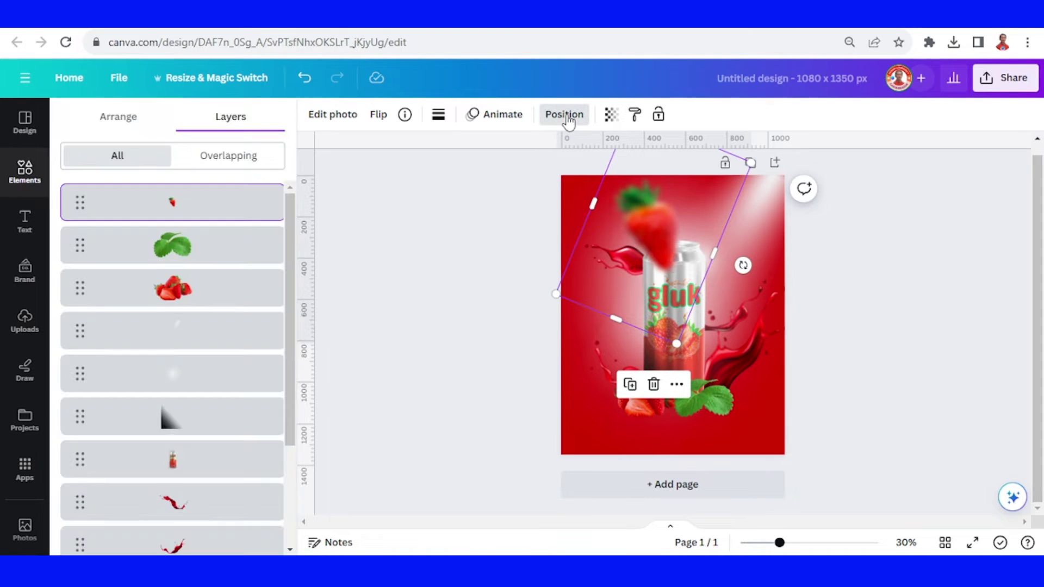
left_click_drag(205, 212, 199, 467)
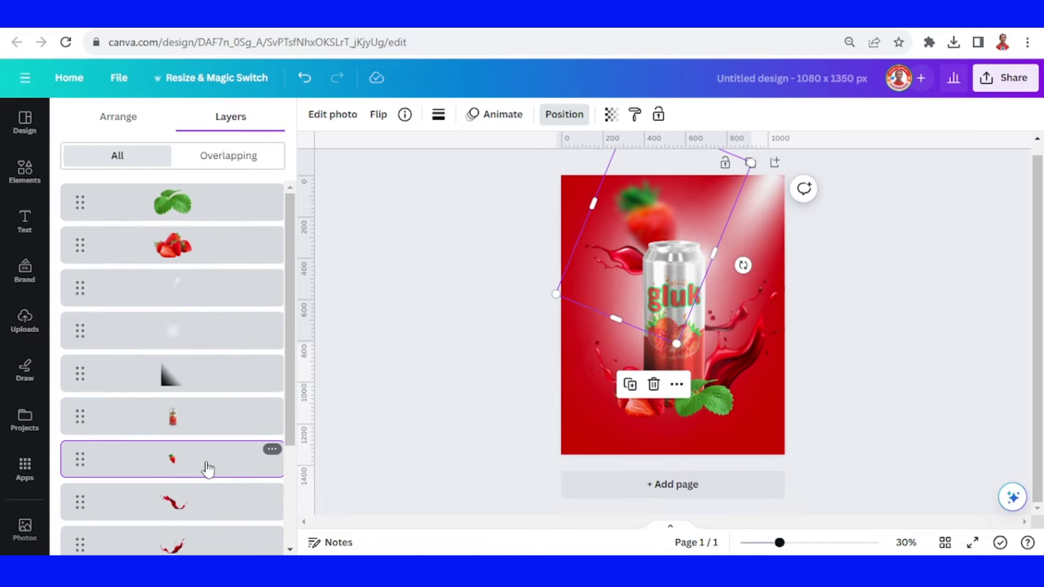
left_click_drag(677, 344, 653, 303)
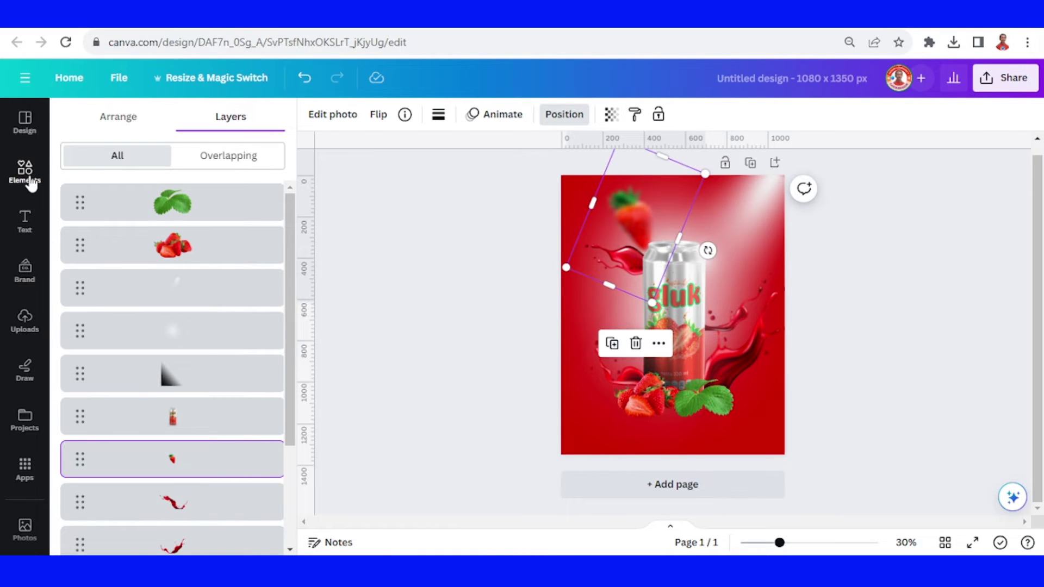
Add the photo of a halved strawberry on white from the recently used elements and remove its background
left_click(25, 172)
left_click(258, 201)
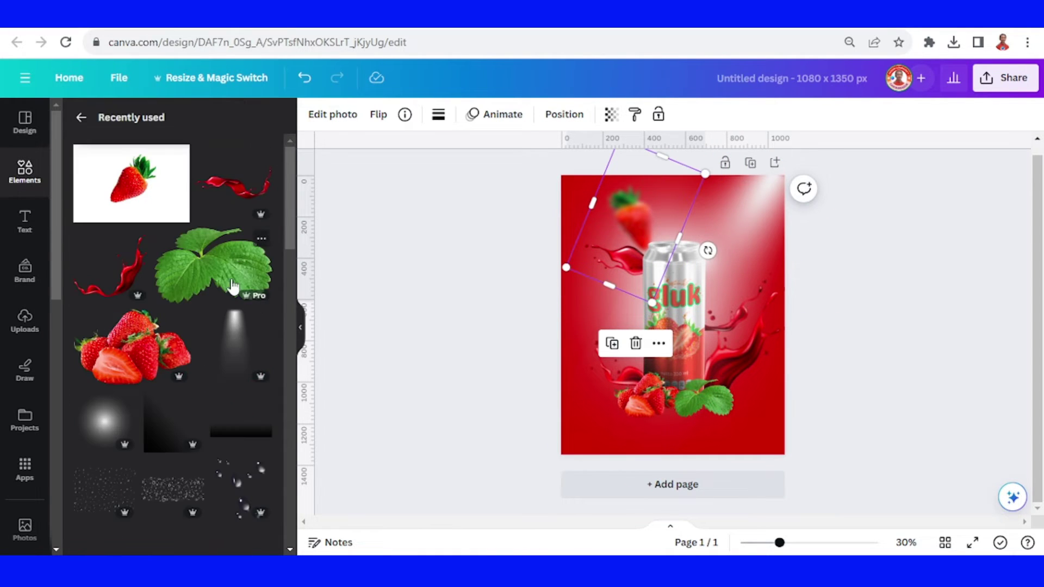
scroll(225, 302, "down", 3)
scroll(224, 288, "down", 2)
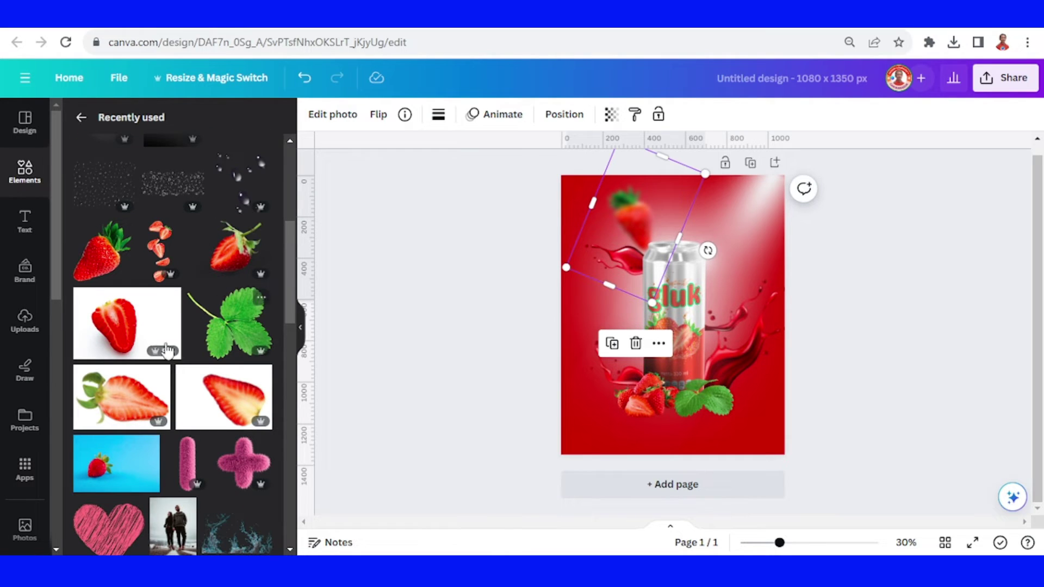
left_click(127, 338)
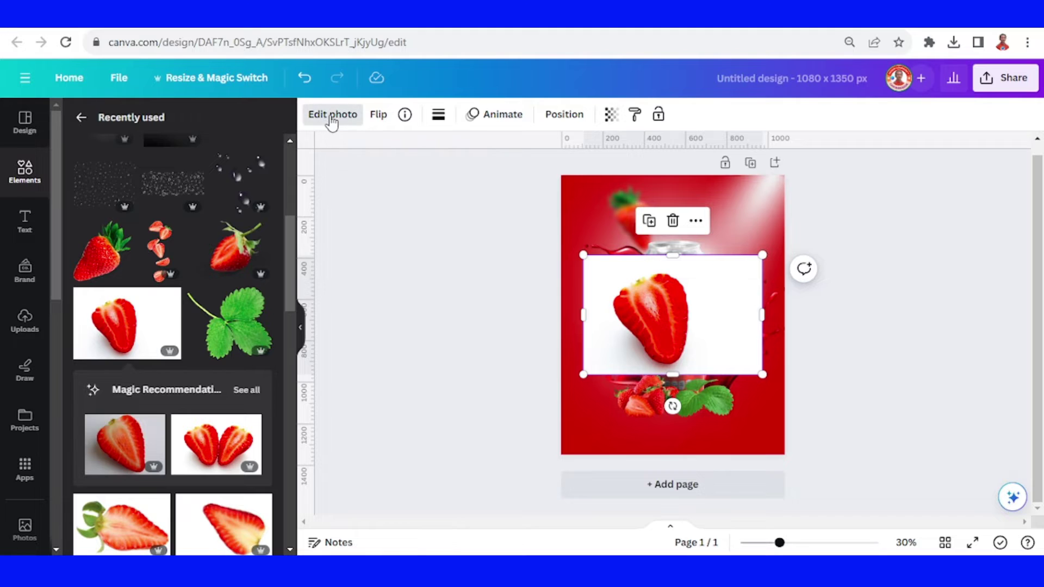
left_click(331, 115)
left_click(97, 218)
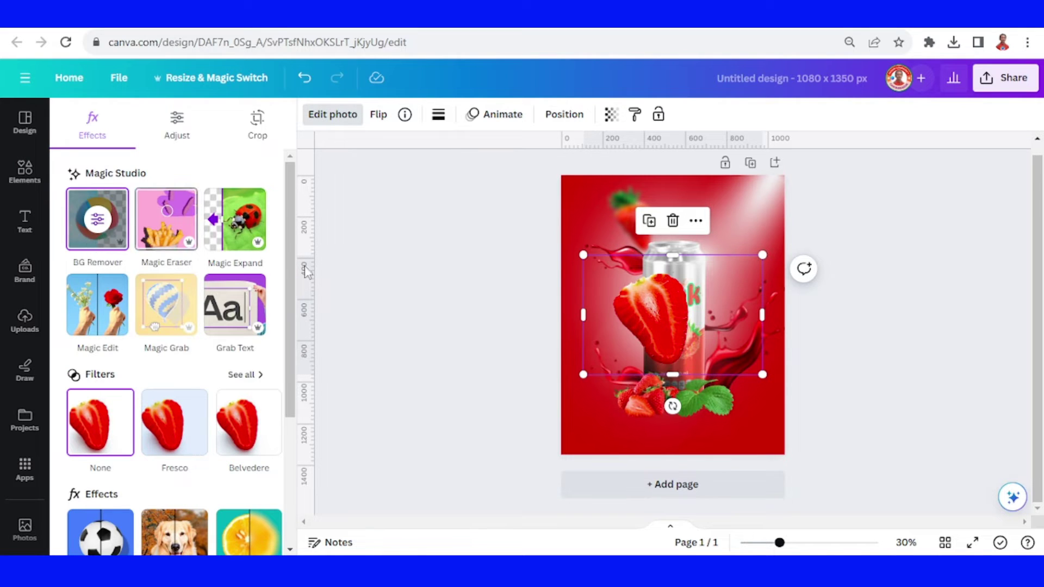
Rotate the halved strawberry clockwise, size it to about 730 x 490 px, and place it beyond the can's upper right, overlapping the poster's edge
left_click_drag(763, 255, 691, 303)
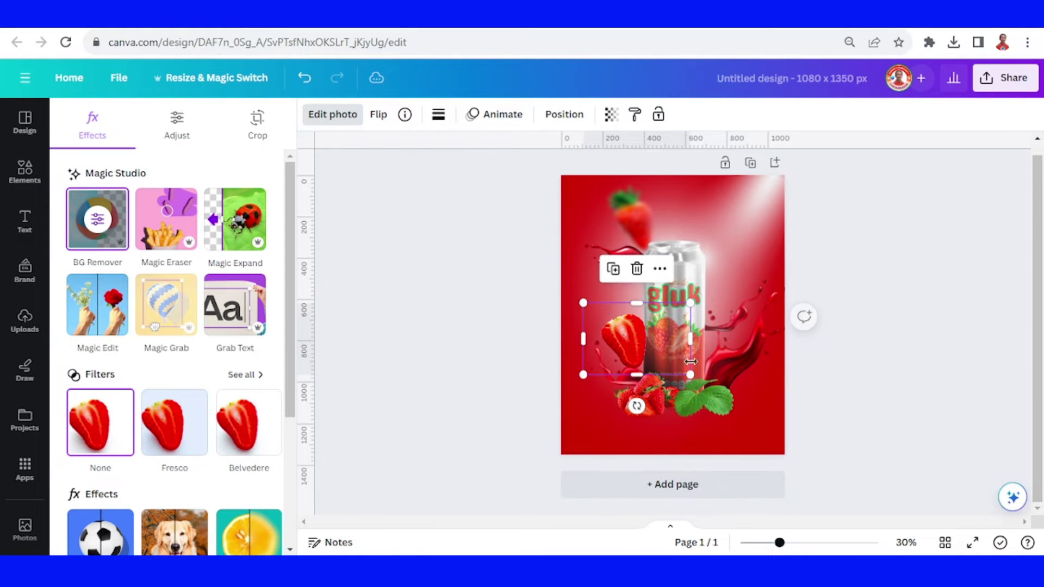
left_click_drag(637, 406, 580, 412)
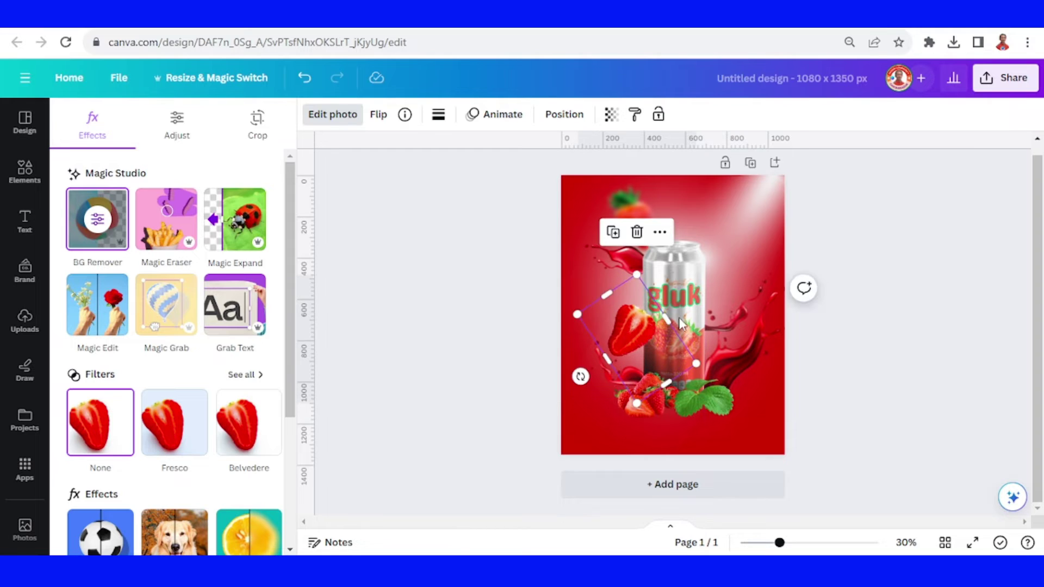
left_click_drag(681, 325, 750, 284)
left_click_drag(790, 319, 847, 332)
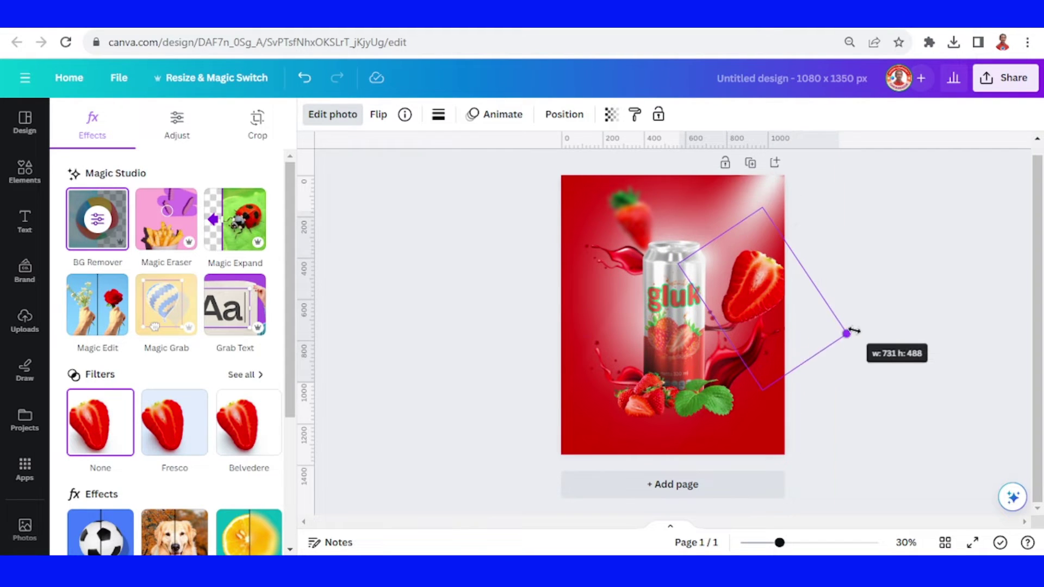
left_click_drag(772, 287, 779, 285)
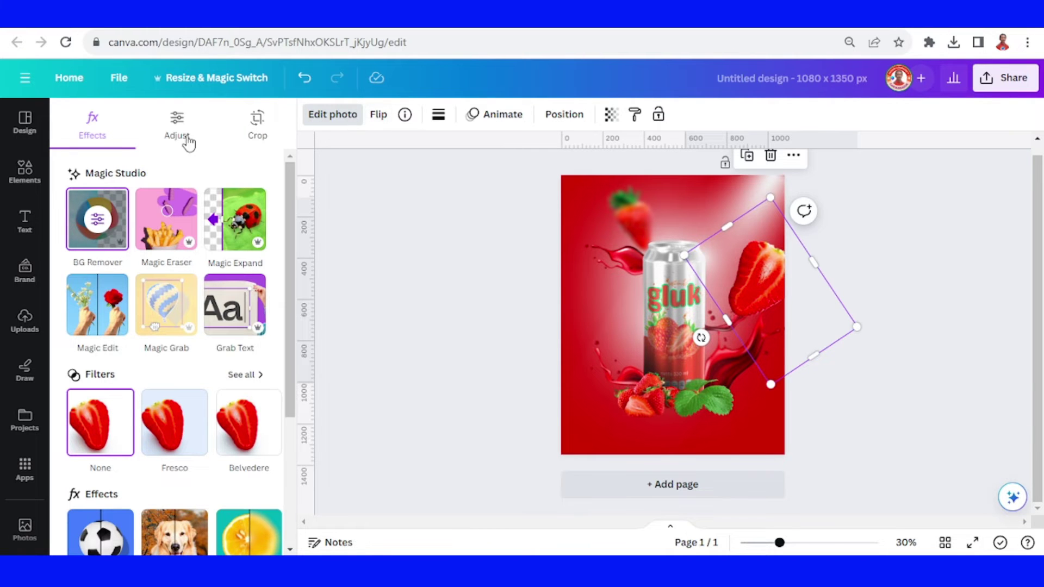
Blur the whole image of the halved strawberry with an intensity of 44
left_click(238, 524)
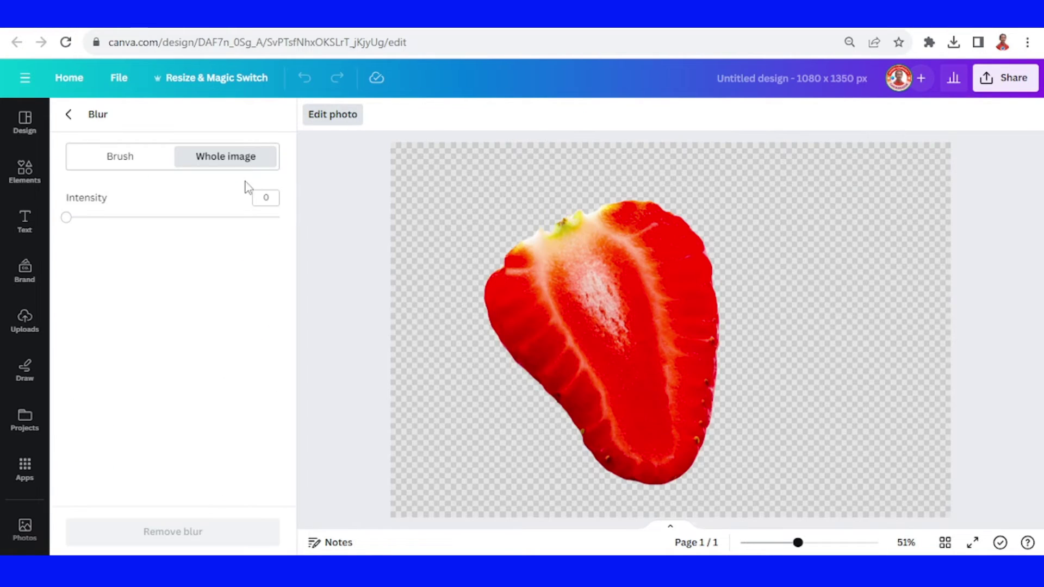
left_click_drag(212, 226, 162, 224)
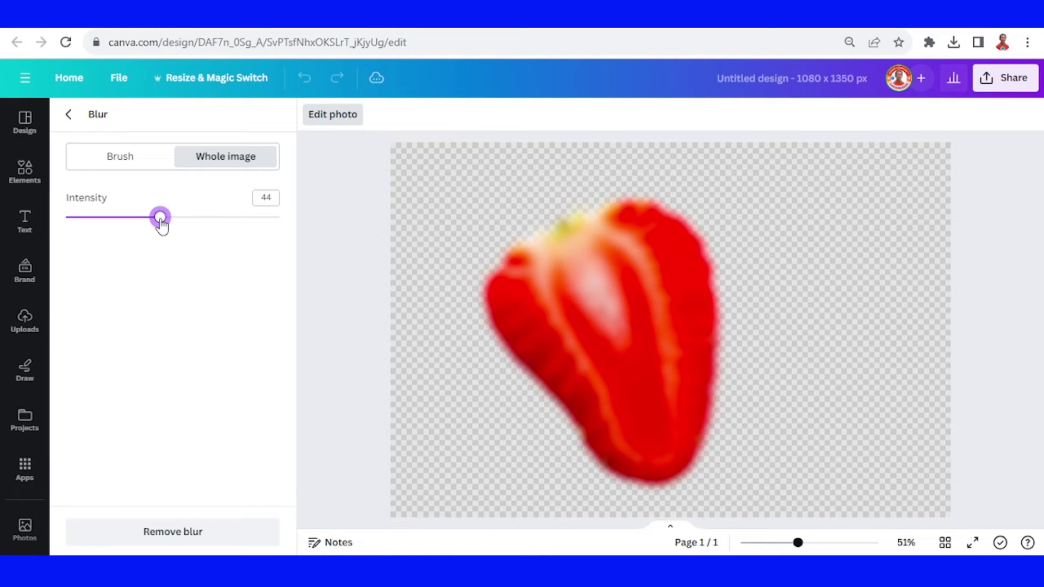
left_click(337, 118)
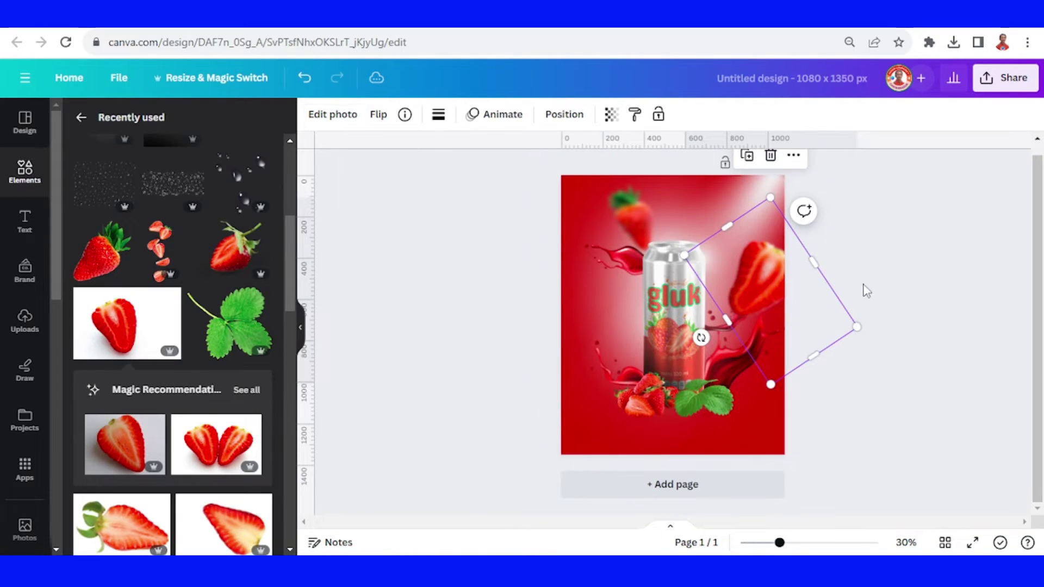
left_click(908, 298)
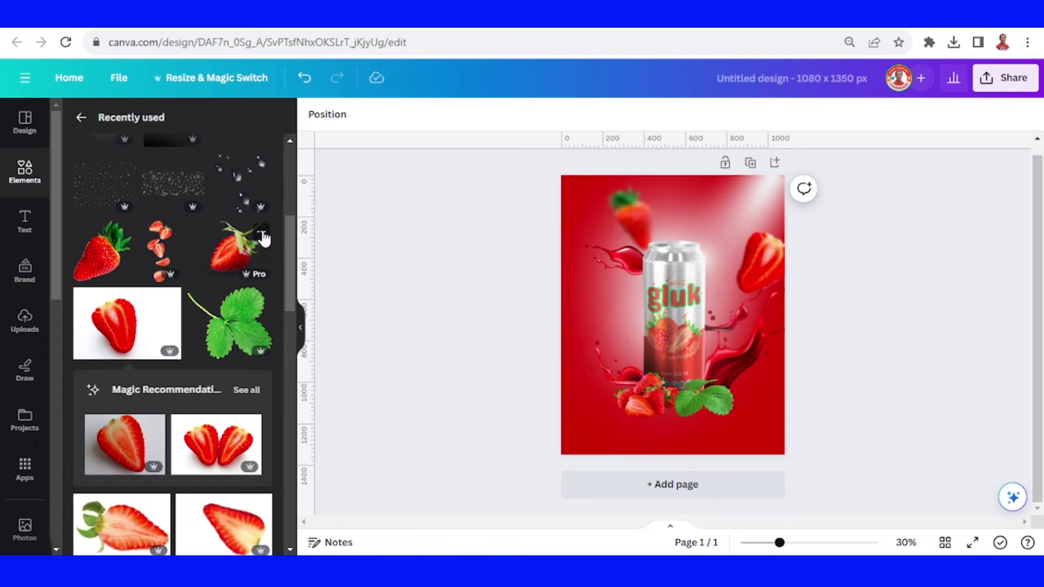
Add the "Half a Strawberry" element, shrink it to a tiny piece, rotate it, and place it beside the can's left edge
left_click(262, 235)
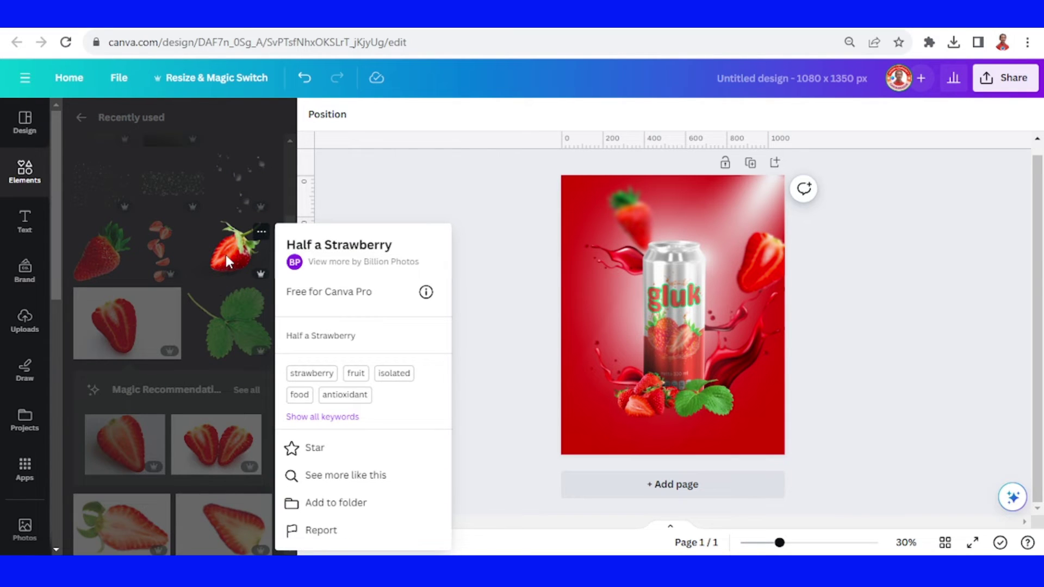
left_click(227, 256)
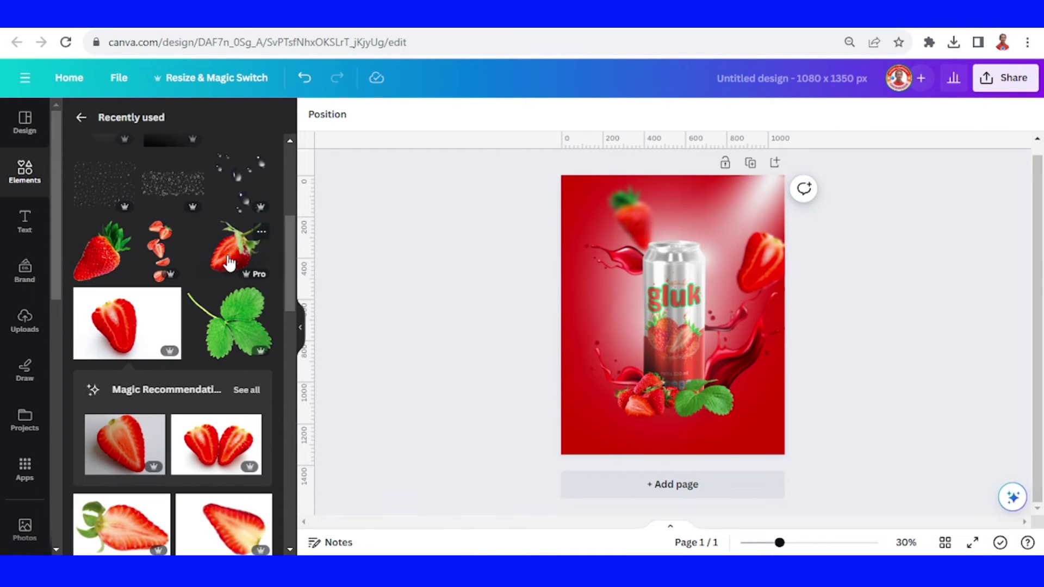
left_click(229, 262)
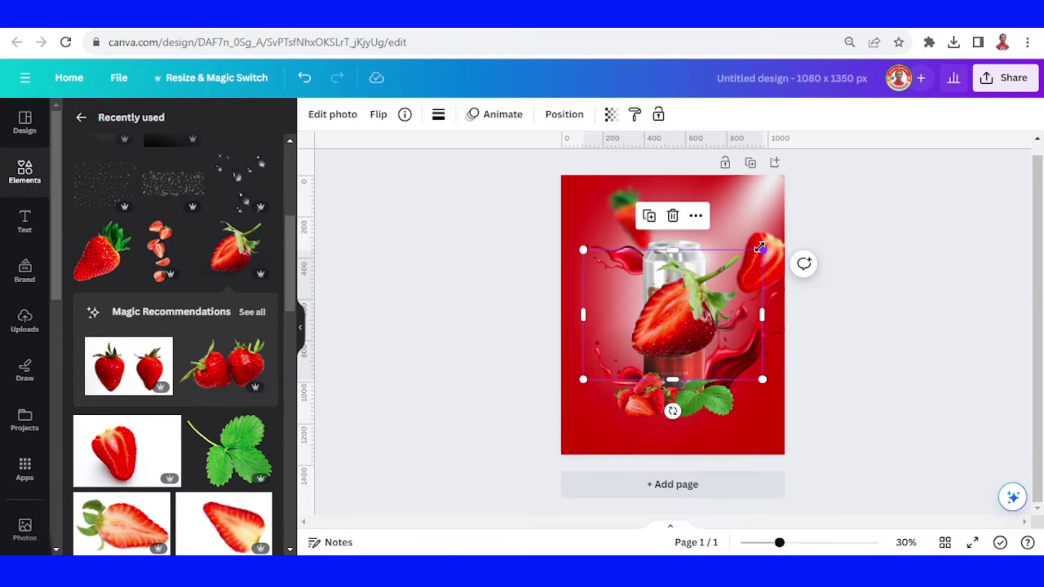
left_click_drag(760, 248, 614, 357)
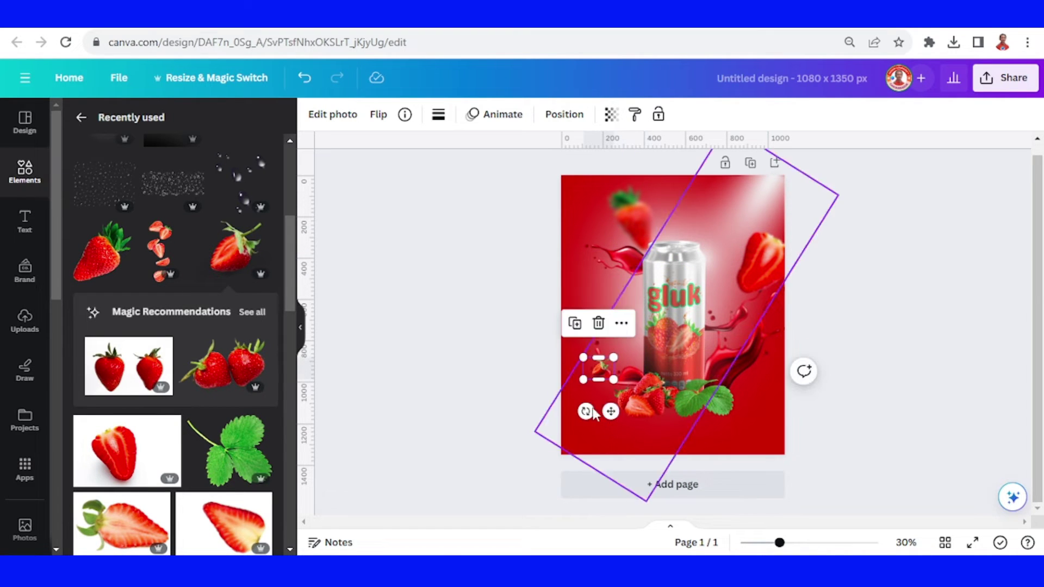
left_click_drag(586, 412, 634, 313)
Duplicate the tiny half strawberry twice and arrange the rotated copies down the can's left side toward the strawberry pile
left_click_drag(657, 350, 585, 356)
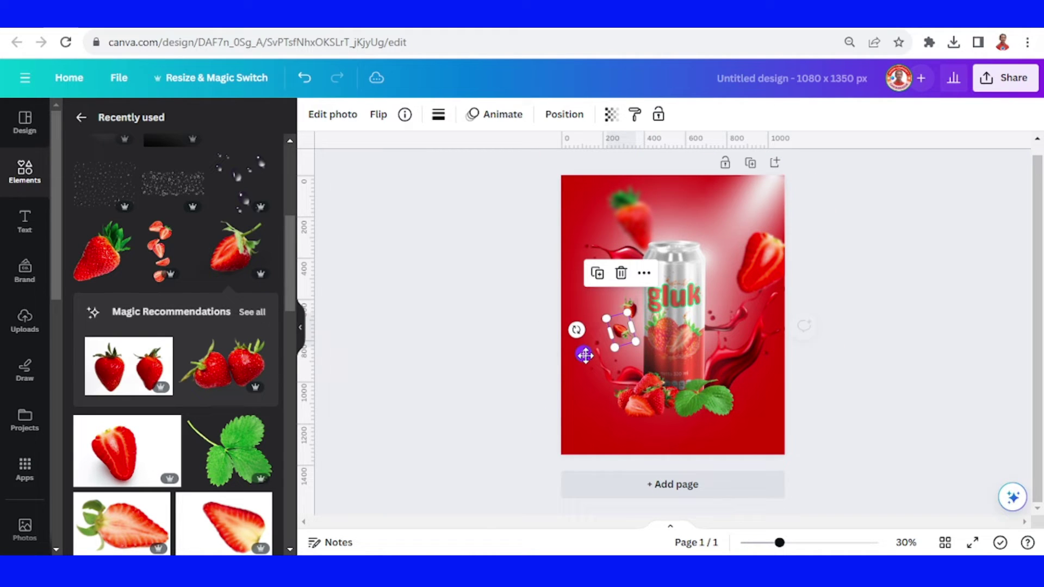
left_click(597, 273)
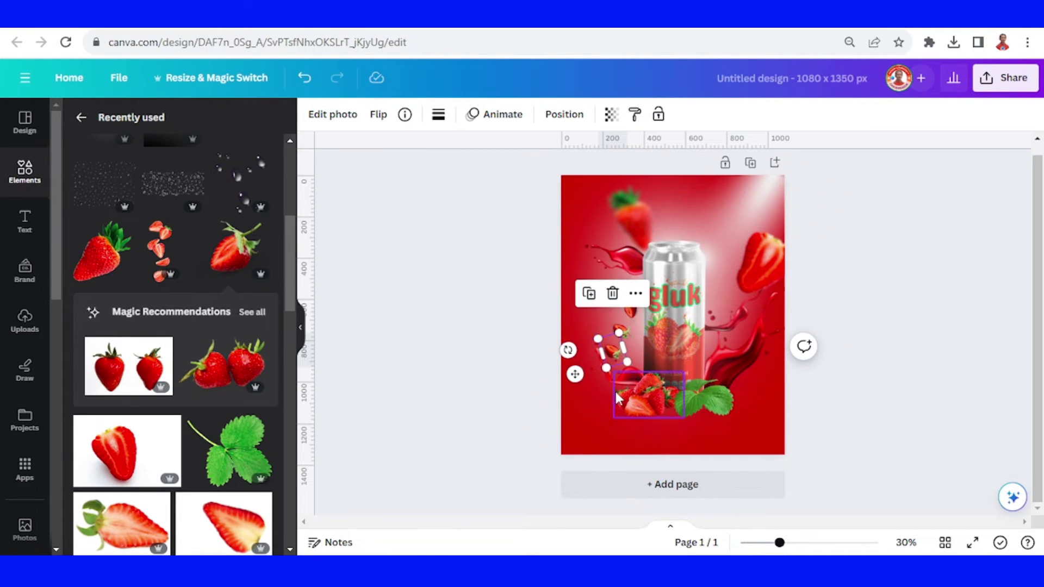
left_click_drag(569, 350, 628, 390)
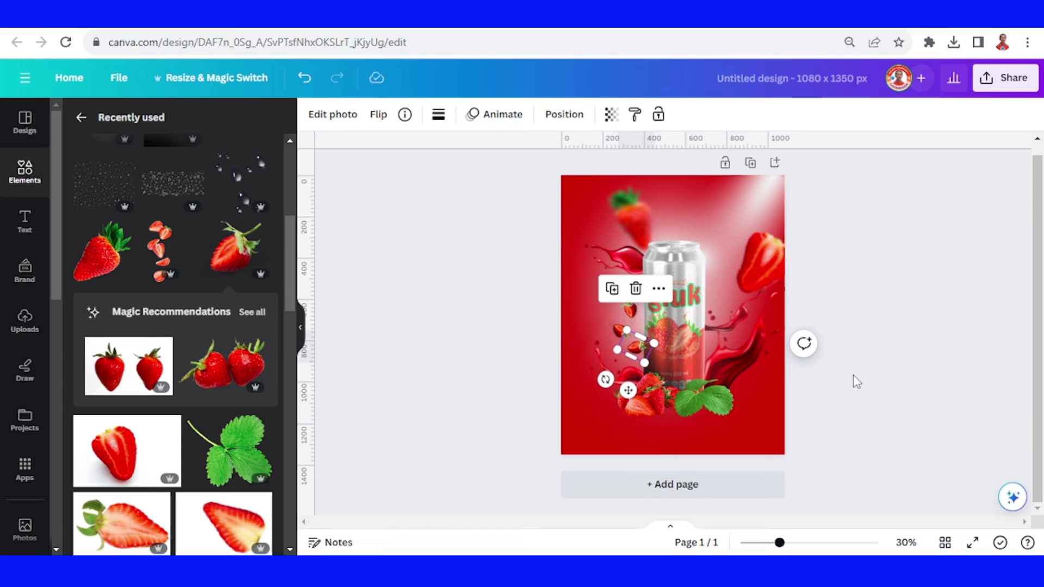
left_click(898, 372)
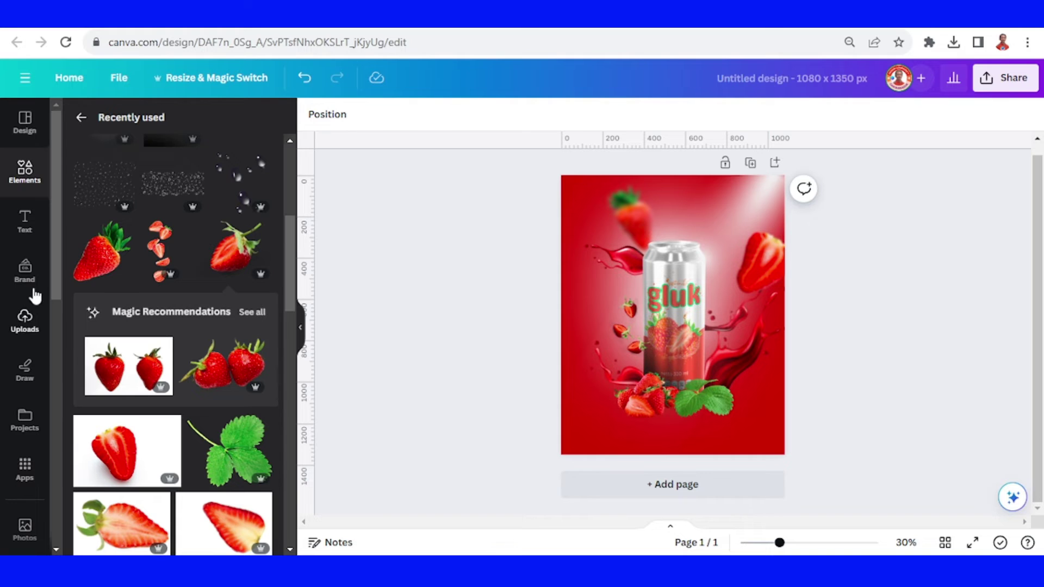
Add the uploaded three-part leaf with a stem and move it toward the poster's left side
left_click(25, 334)
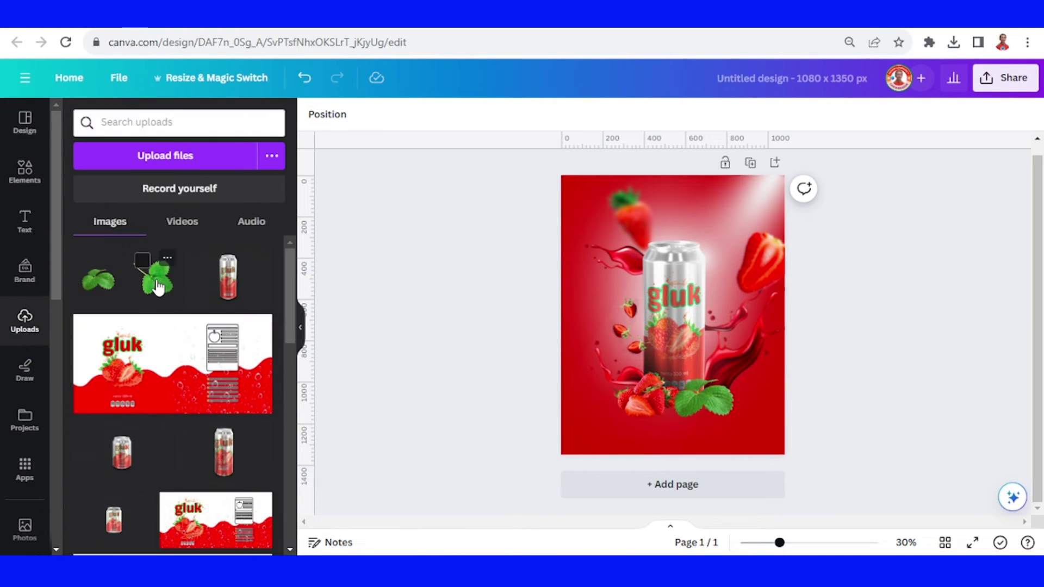
left_click(168, 284)
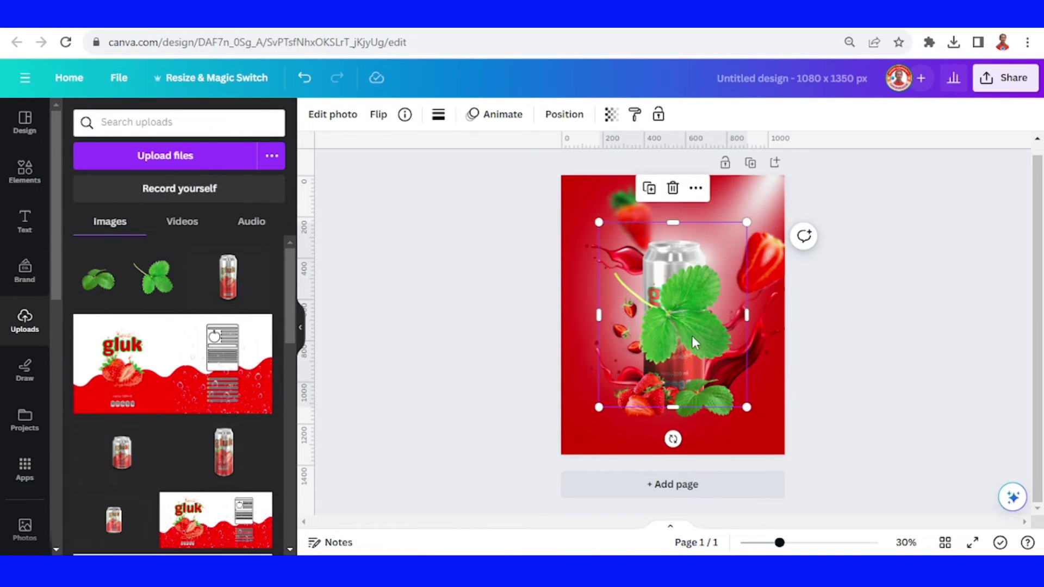
left_click_drag(691, 335, 606, 303)
Blur the whole stemmed leaf image with an intensity of 46 and place it small in the poster's lower-left corner
left_click(320, 118)
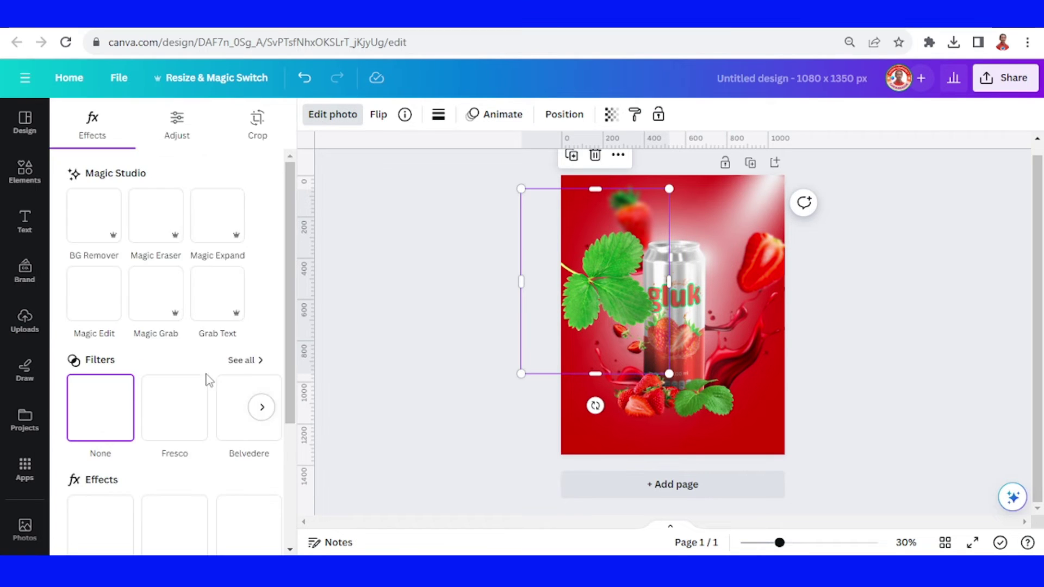
scroll(235, 536, "down", 3)
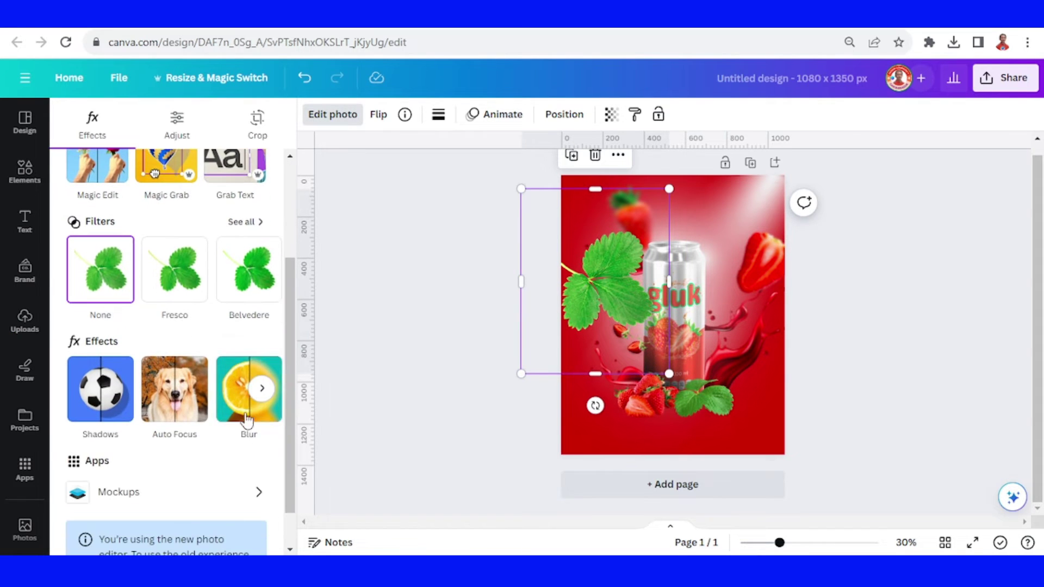
left_click(236, 387)
left_click_drag(210, 217, 165, 217)
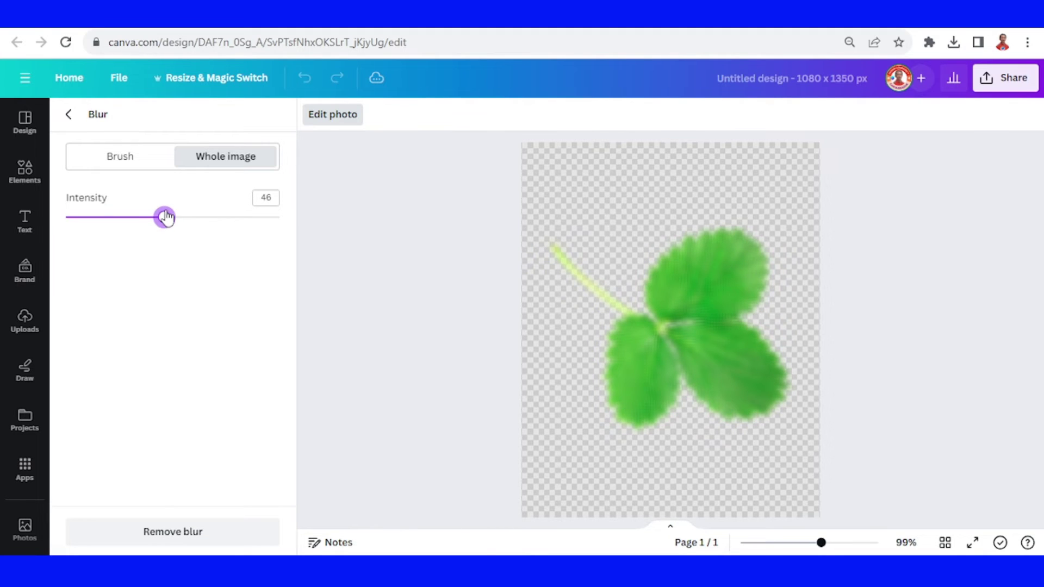
left_click(329, 121)
left_click_drag(598, 280, 571, 429)
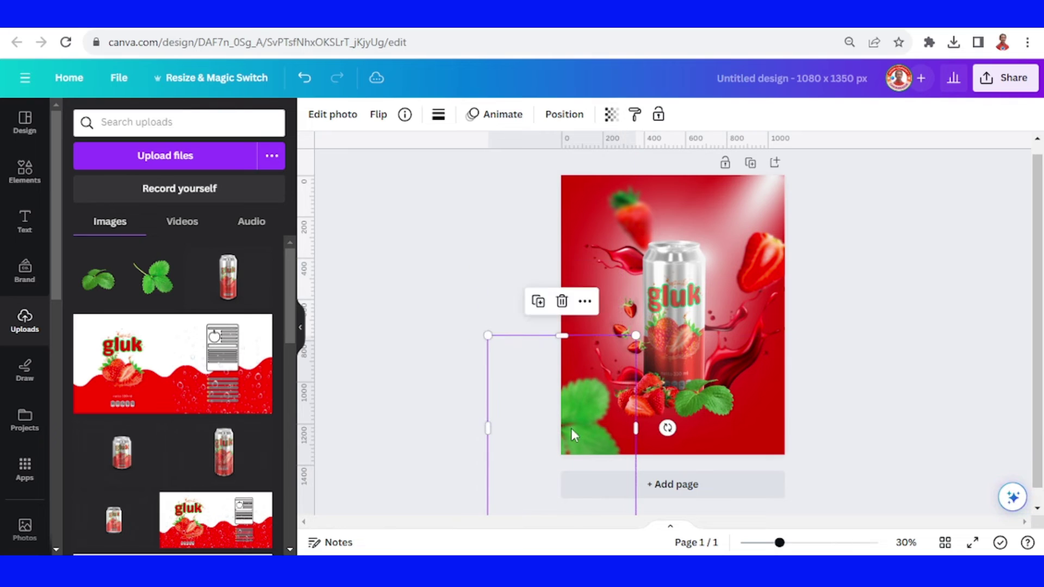
Add the uploaded leaf without a stem, shrink it, and place it at the poster's left edge below the upper splash
left_click(100, 282)
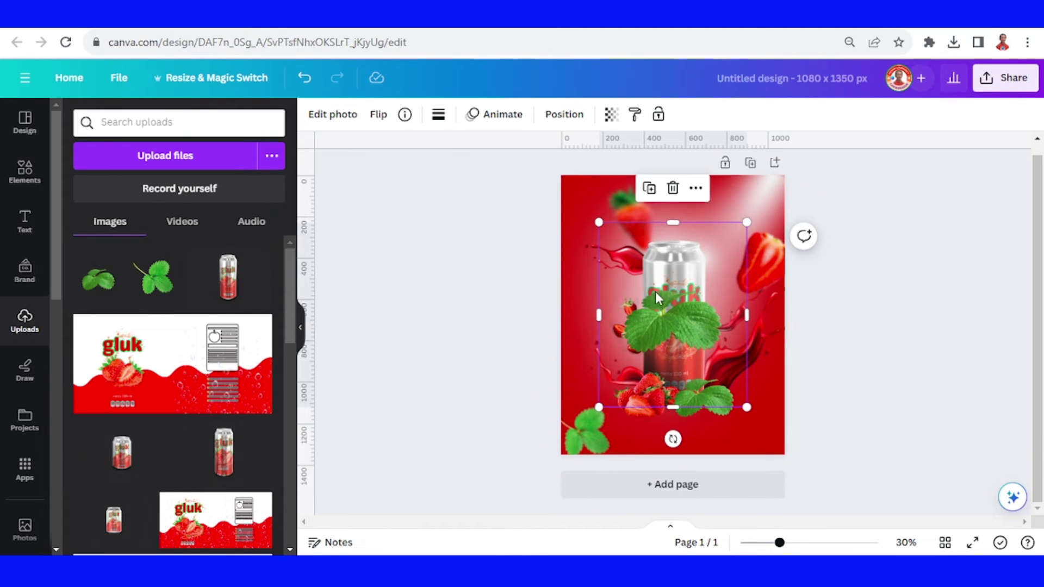
left_click_drag(746, 223, 576, 294)
Add the cut-out whole strawberry from the recently used elements, shrink and rotate it, and place it over the can's upper right edge
left_click(25, 171)
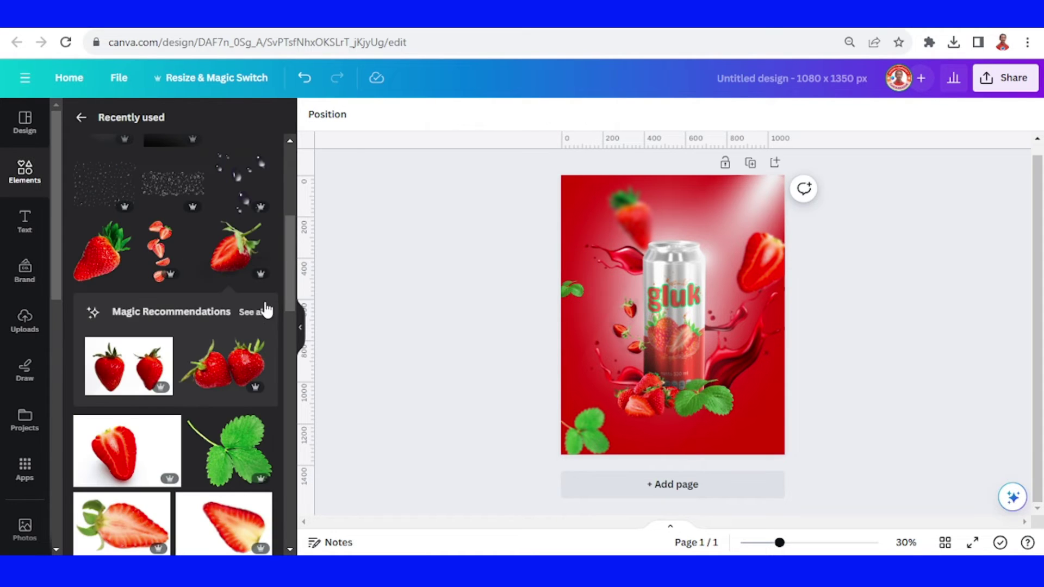
scroll(132, 284, "up", 2)
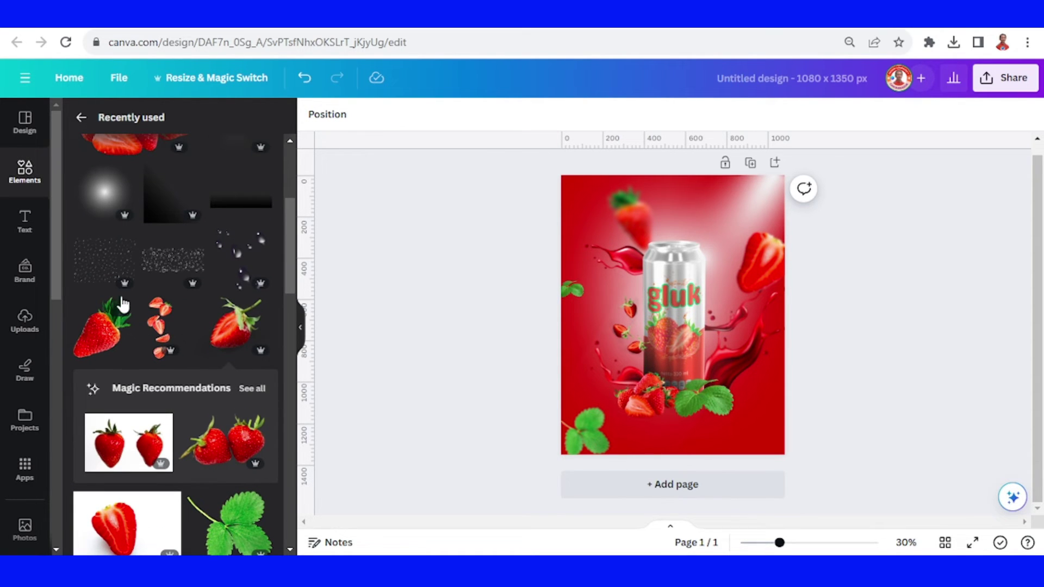
left_click(122, 308)
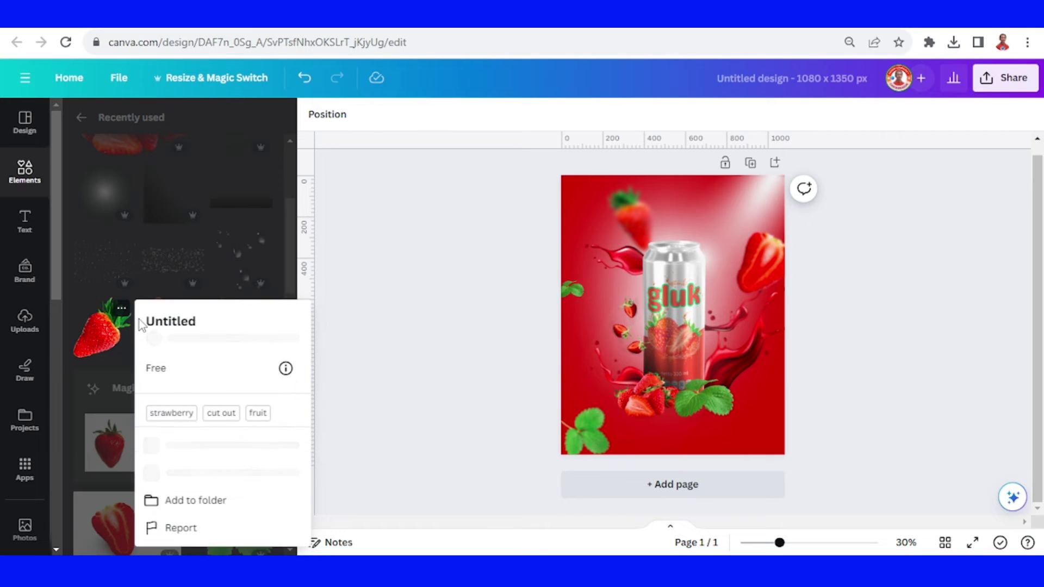
left_click(105, 335)
left_click(105, 335)
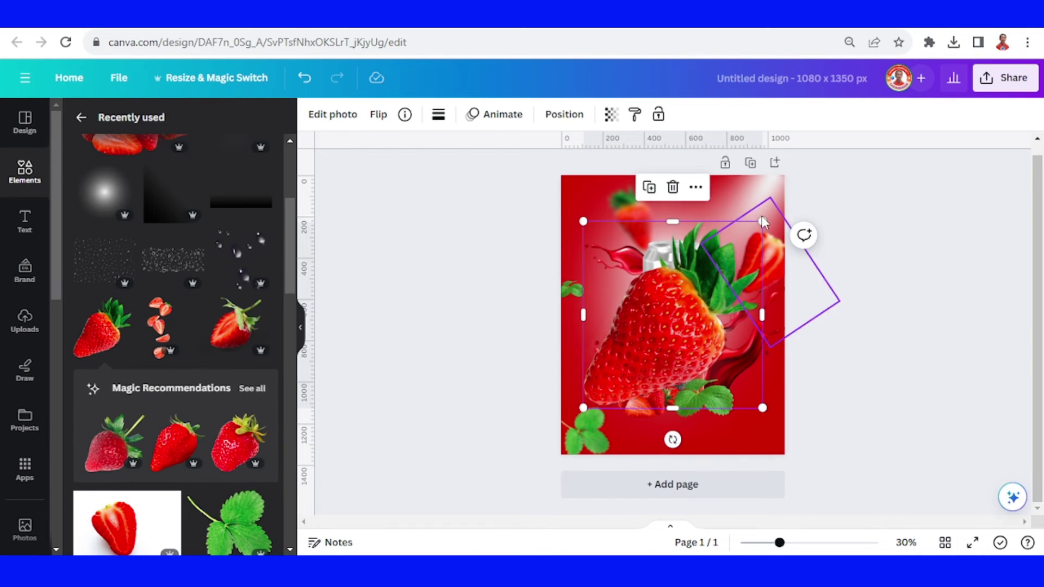
left_click_drag(769, 223, 618, 372)
left_click_drag(588, 440, 714, 307)
left_click(896, 387)
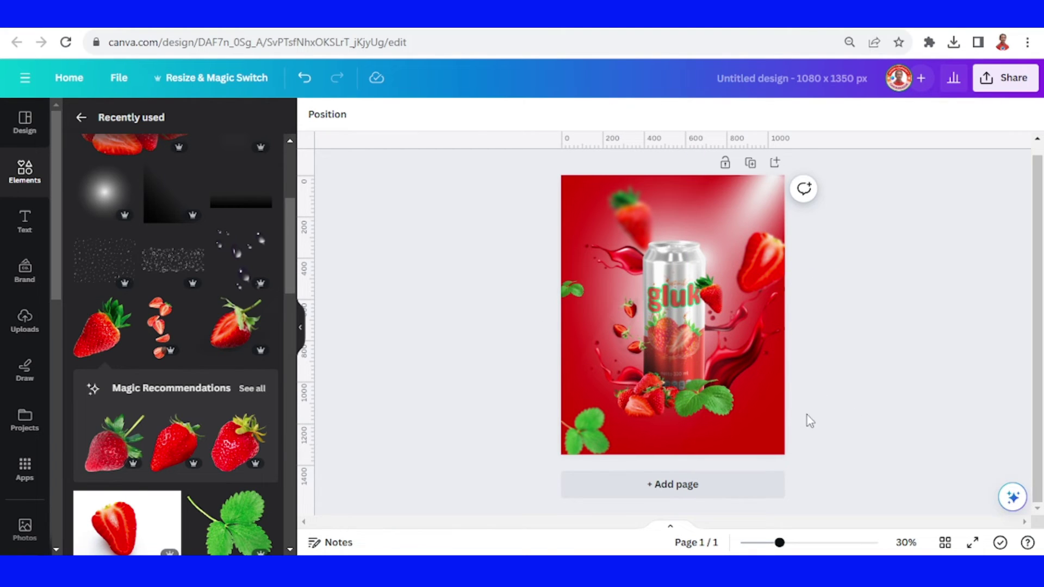
Select the can's layer and open the Easy Reflections app by searching the apps for "easy"
left_click(338, 116)
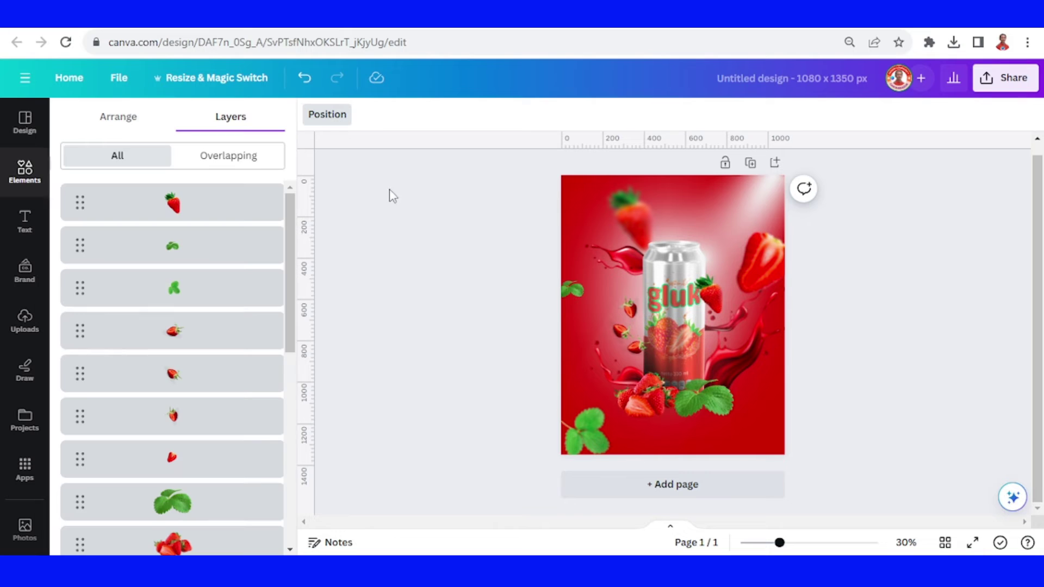
scroll(221, 435, "down", 6)
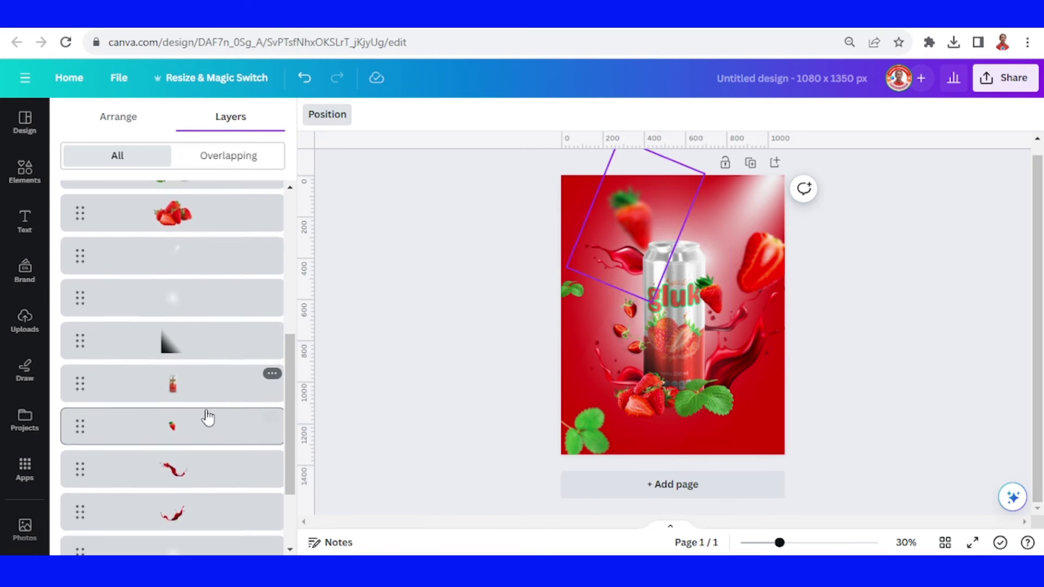
scroll(201, 381, "down", 1)
left_click(193, 343)
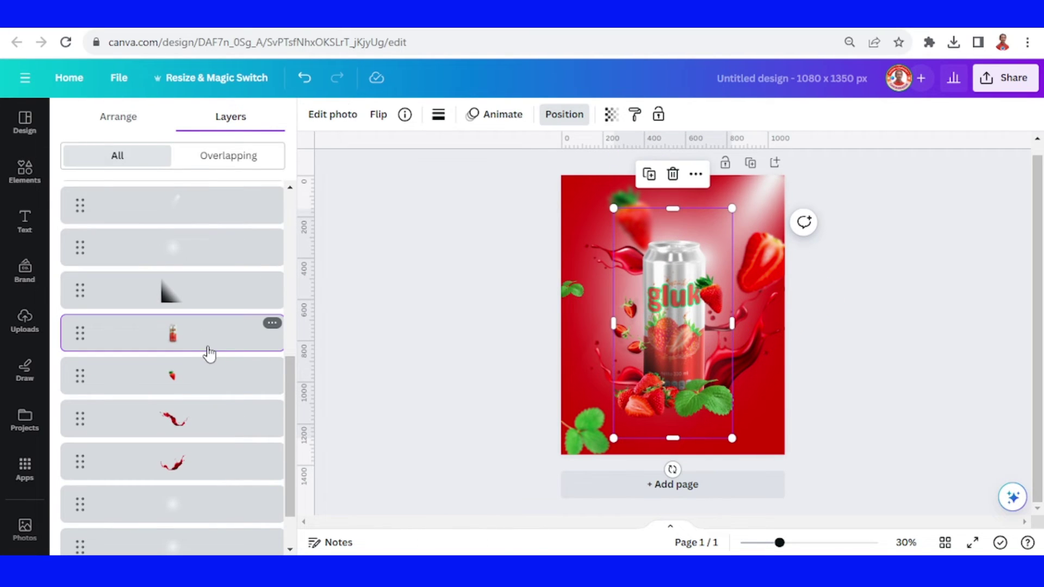
left_click(31, 482)
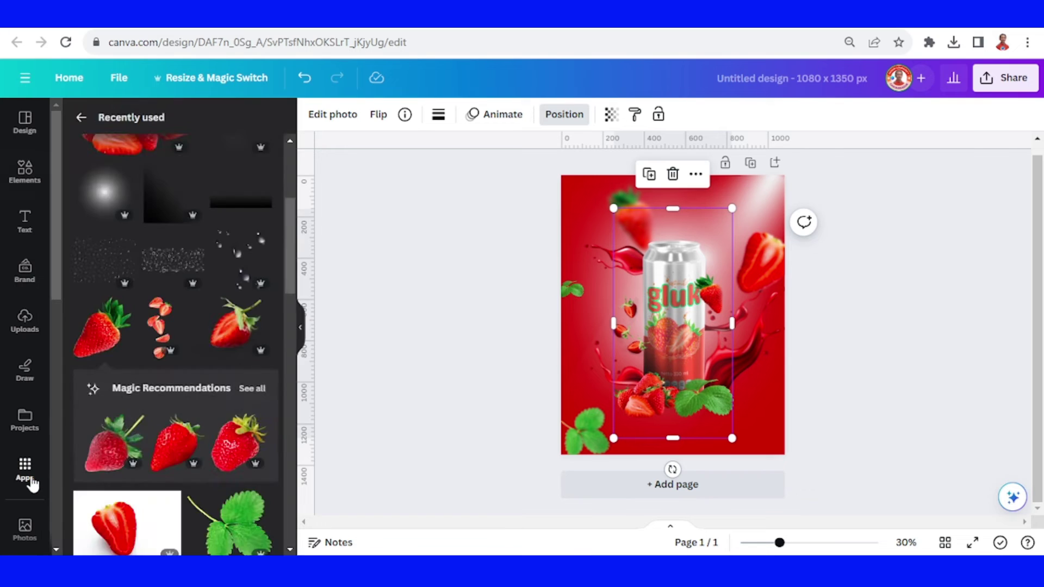
left_click(31, 481)
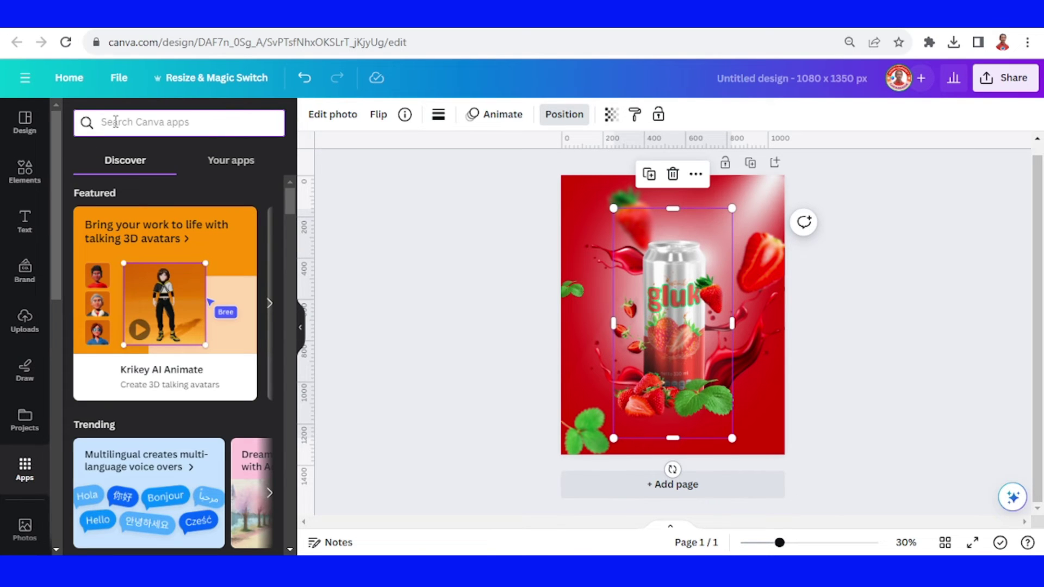
type("easy")
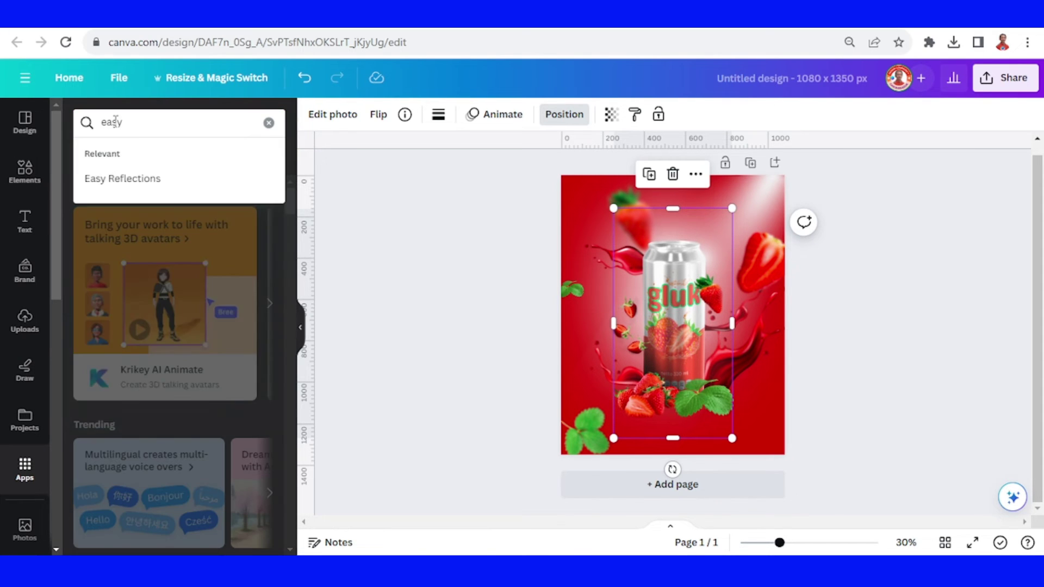
left_click(122, 181)
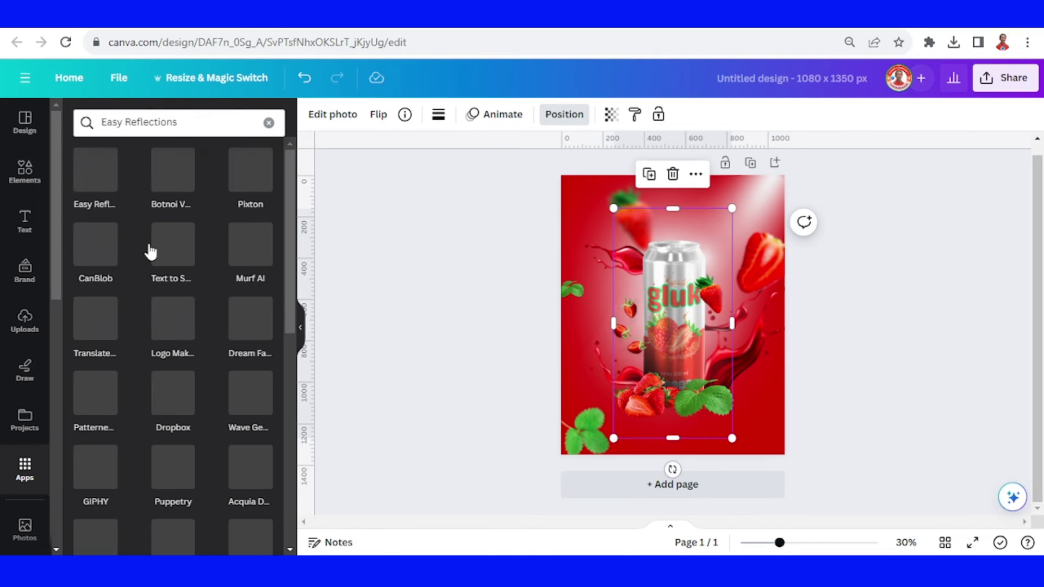
left_click(96, 180)
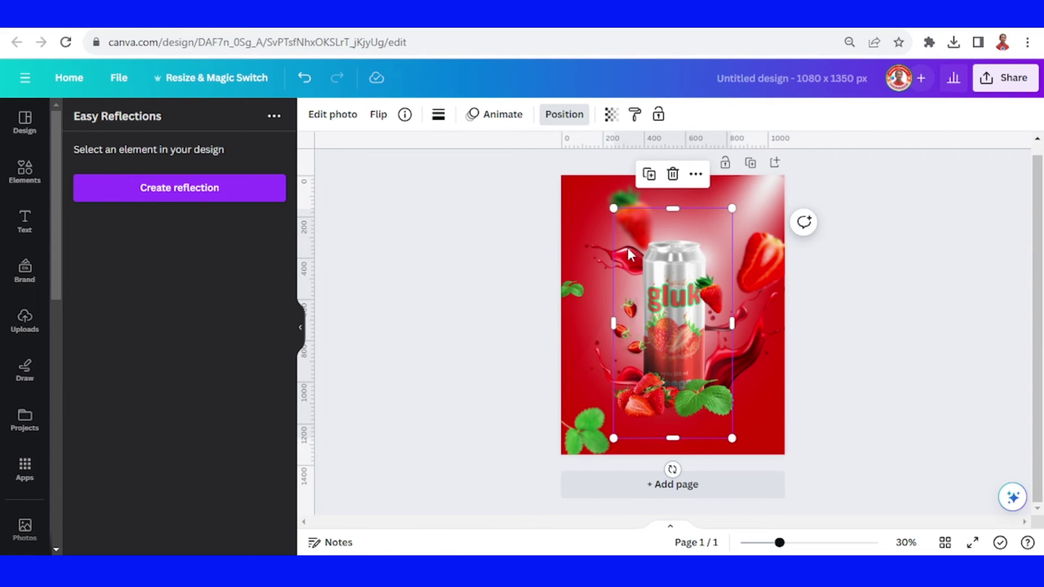
Create a reflection of the can, try the Above, Left and Right positions, and set it to Below
left_click(239, 190)
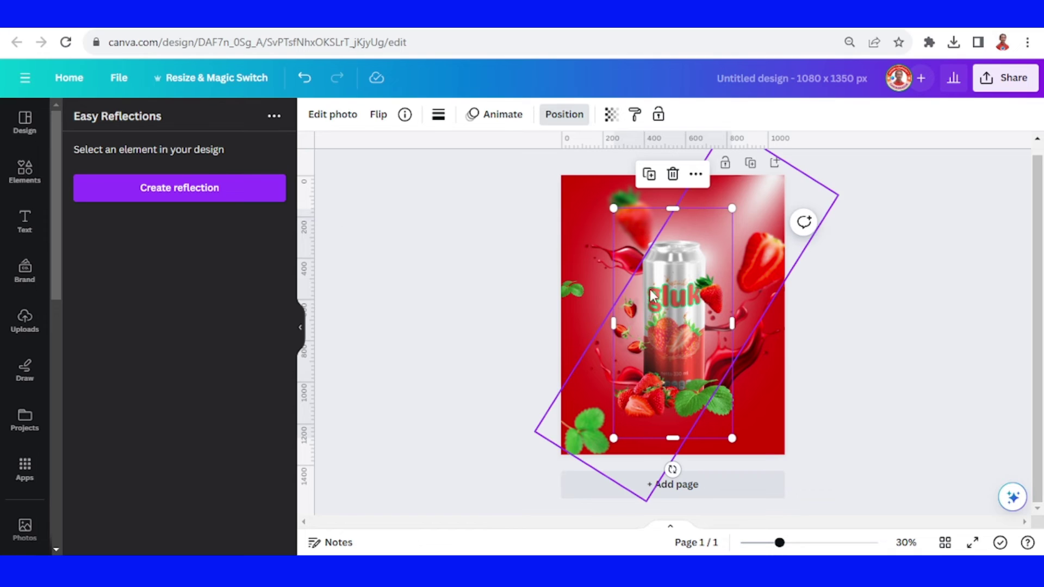
left_click(168, 198)
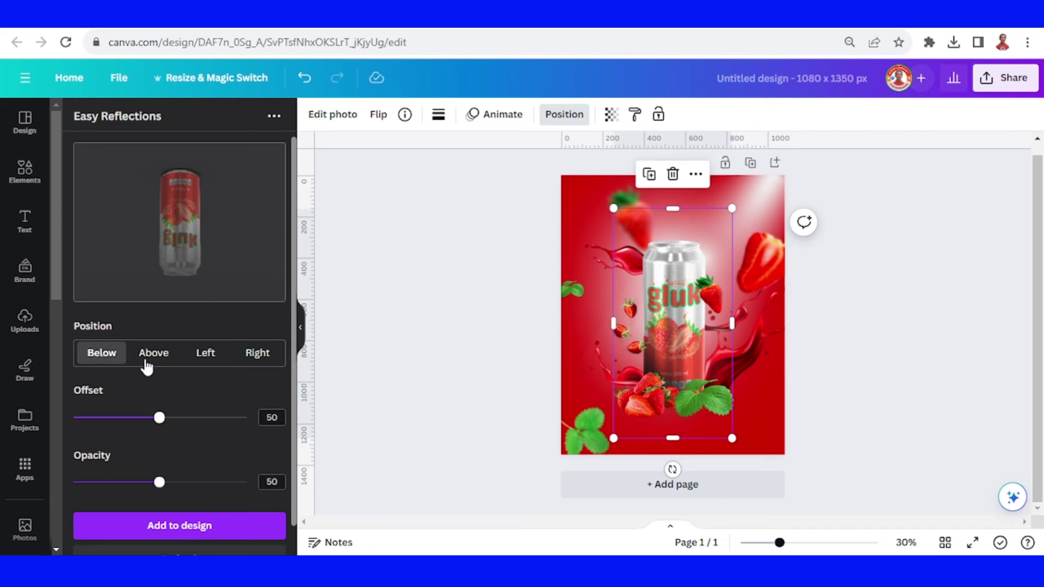
left_click(154, 354)
left_click(203, 354)
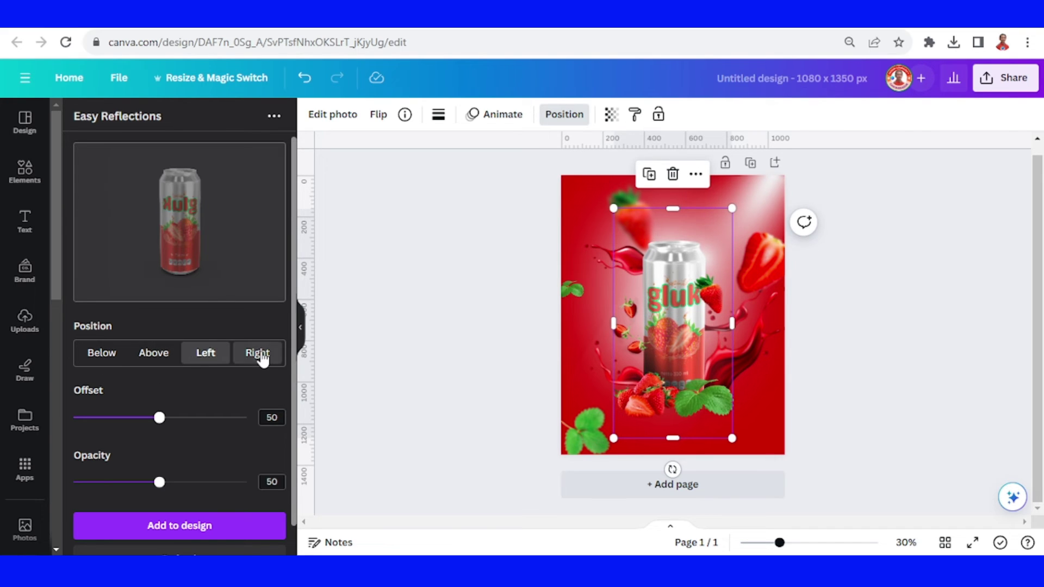
left_click(262, 357)
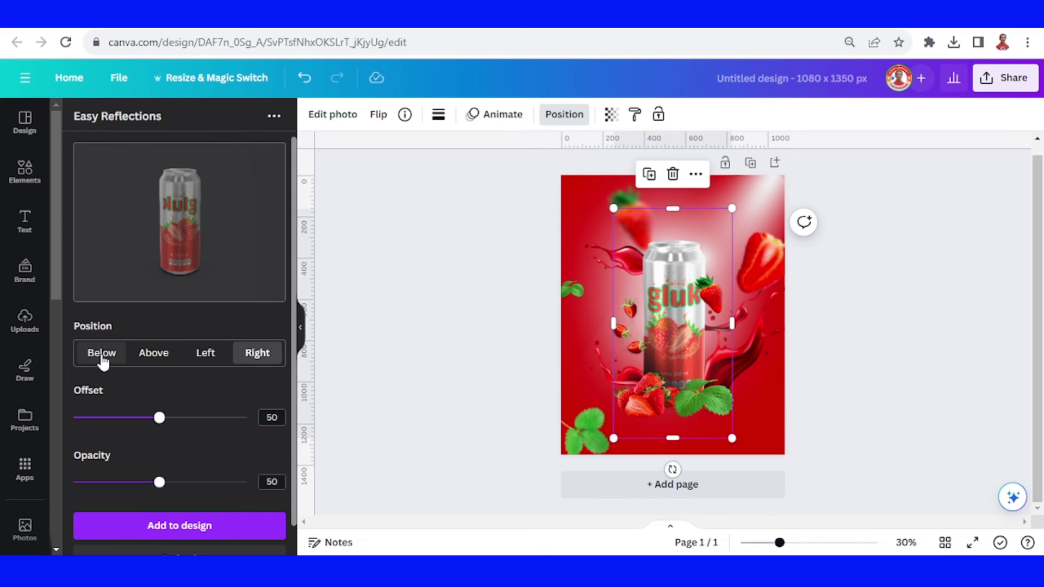
left_click(103, 359)
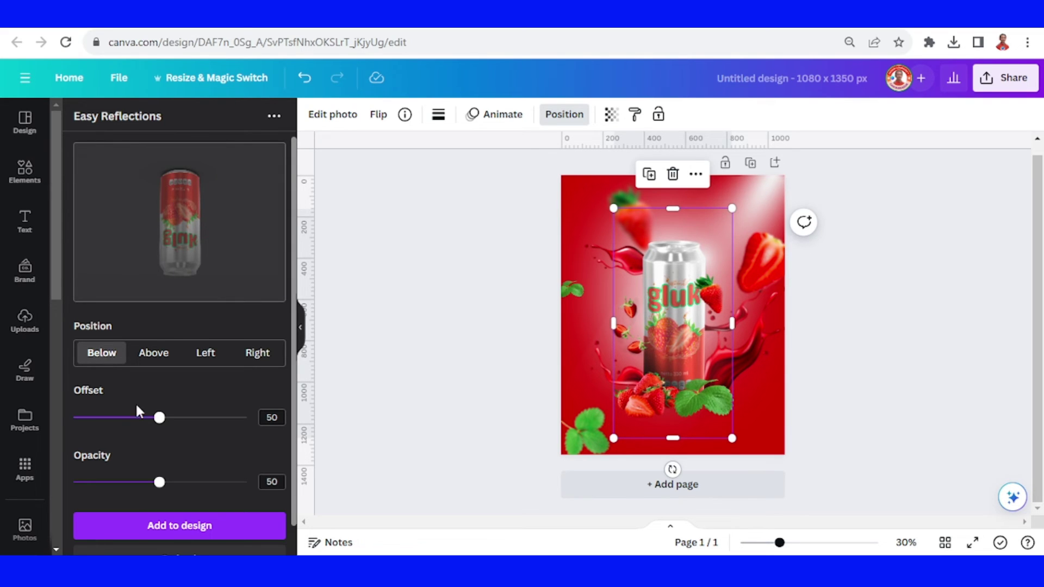
Set the can reflection's offset and opacity to 30 and add it to the design
left_click(123, 418)
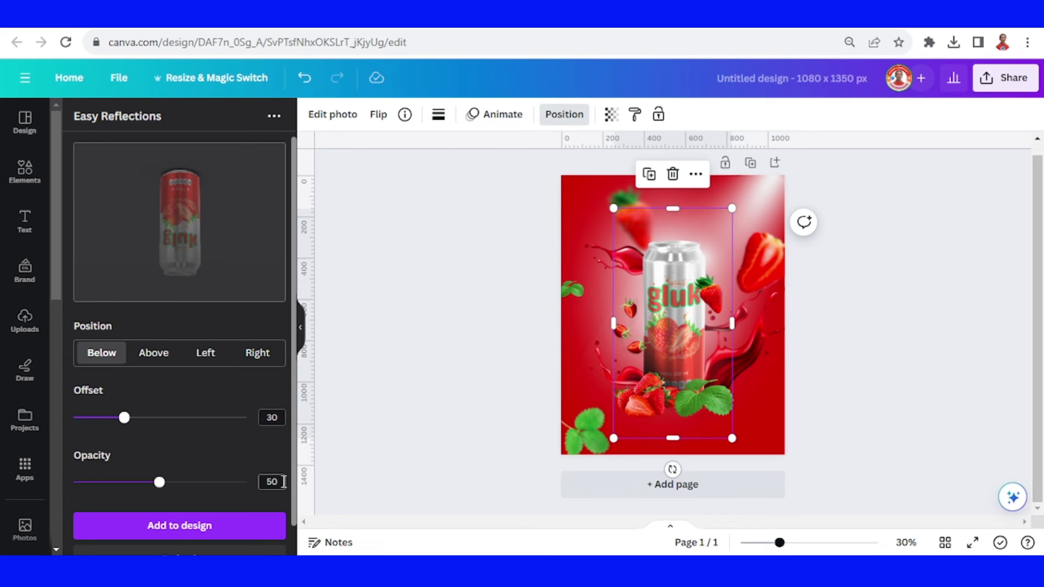
key("Return")
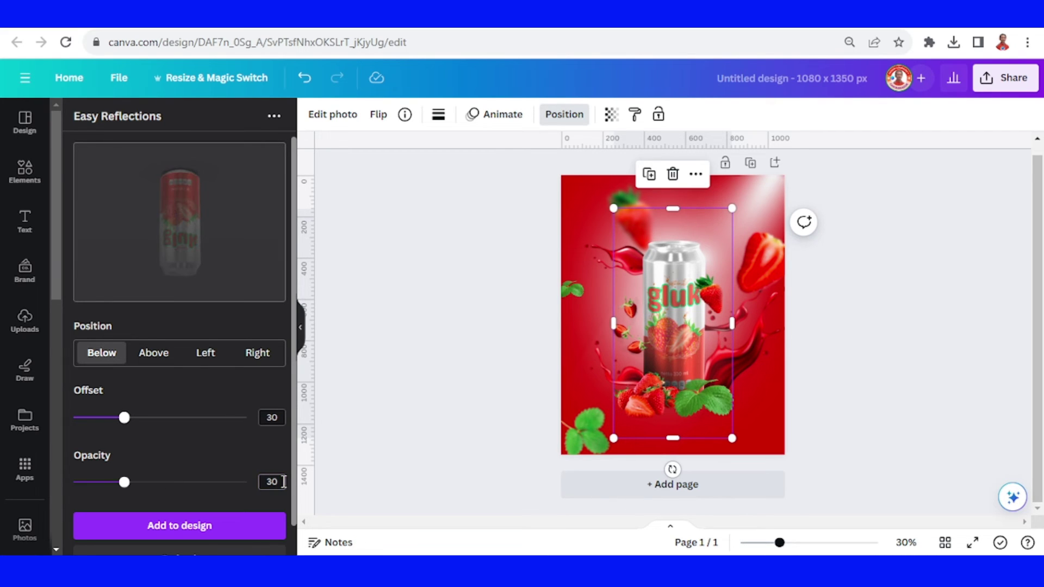
left_click(201, 534)
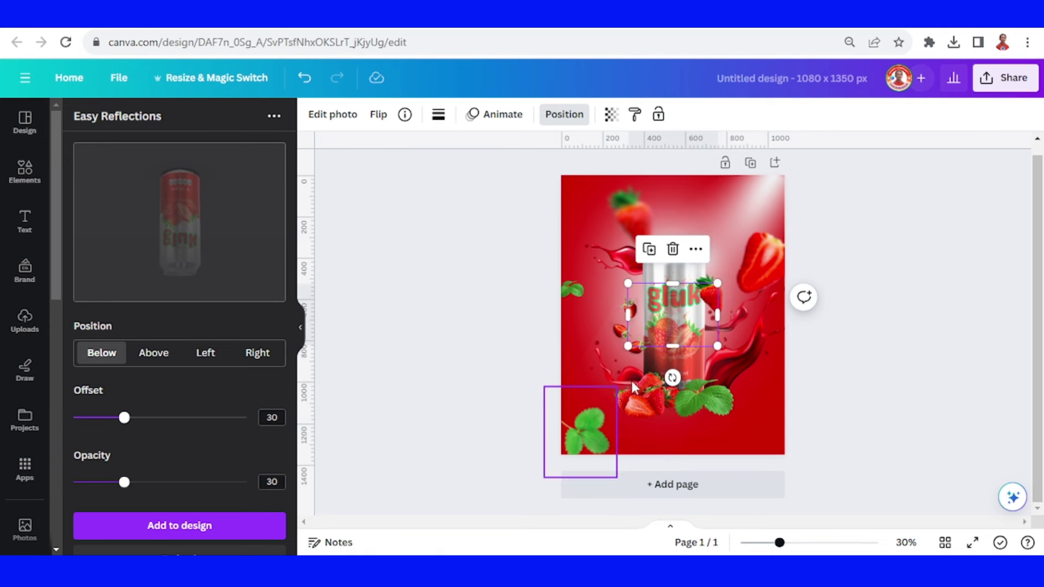
Enlarge the mirrored can image to the can's width and align it with the can over the poster's lower half
left_click_drag(718, 346, 959, 530)
left_click_drag(773, 425, 702, 429)
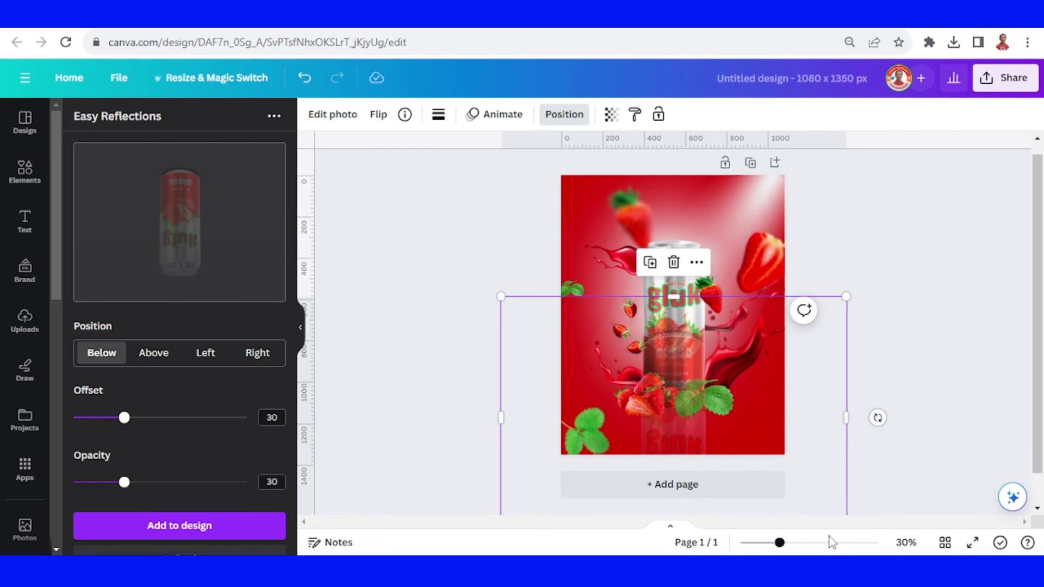
left_click(806, 544)
scroll(802, 498, "down", 2)
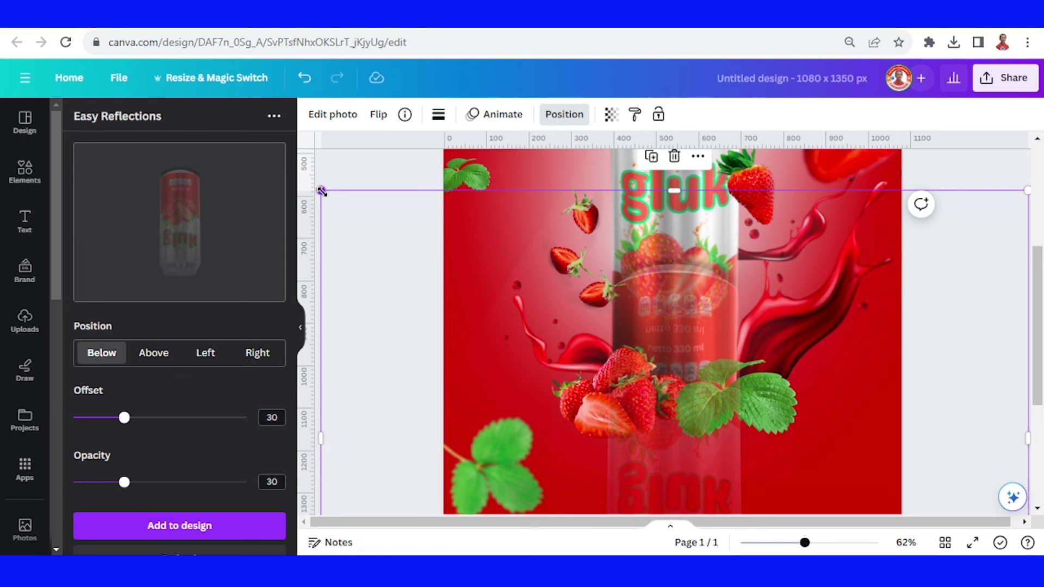
left_click_drag(321, 191, 325, 194)
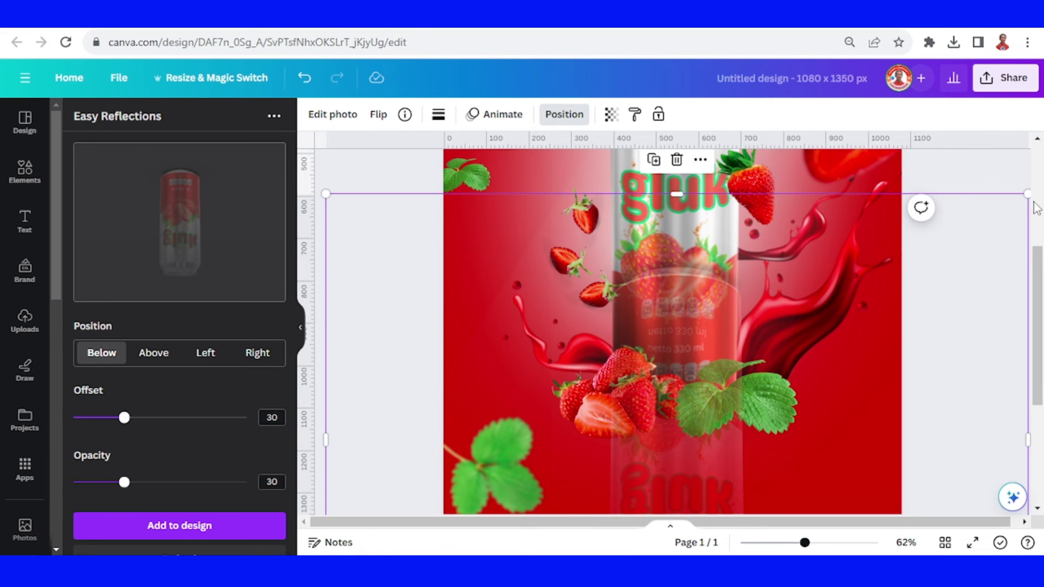
left_click_drag(1024, 194, 1019, 199)
Move the reflection down under the can's base and place its layer directly beneath the can
left_click_drag(707, 321, 693, 405)
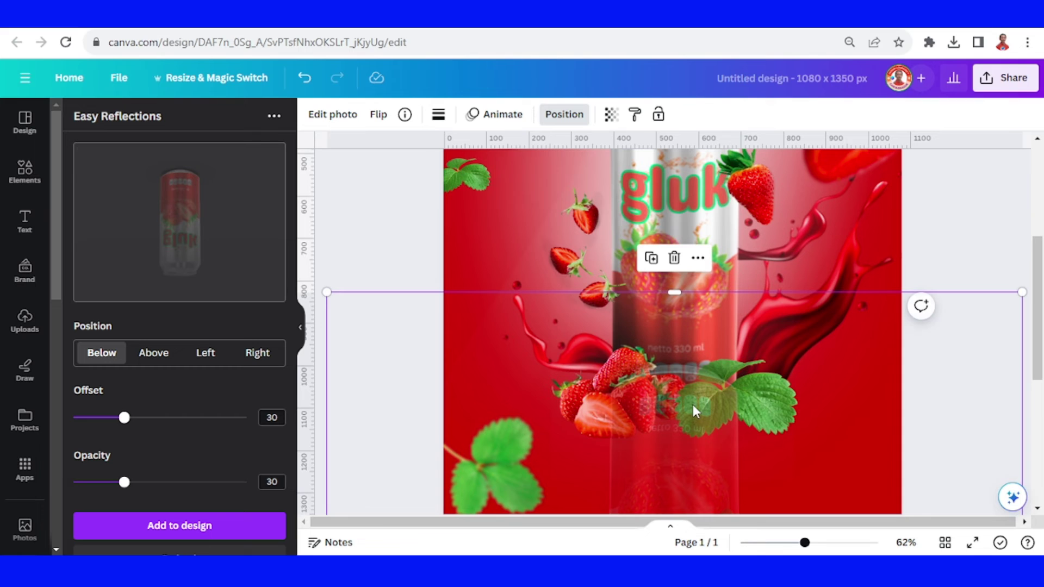
left_click(565, 116)
left_click_drag(220, 207, 216, 297)
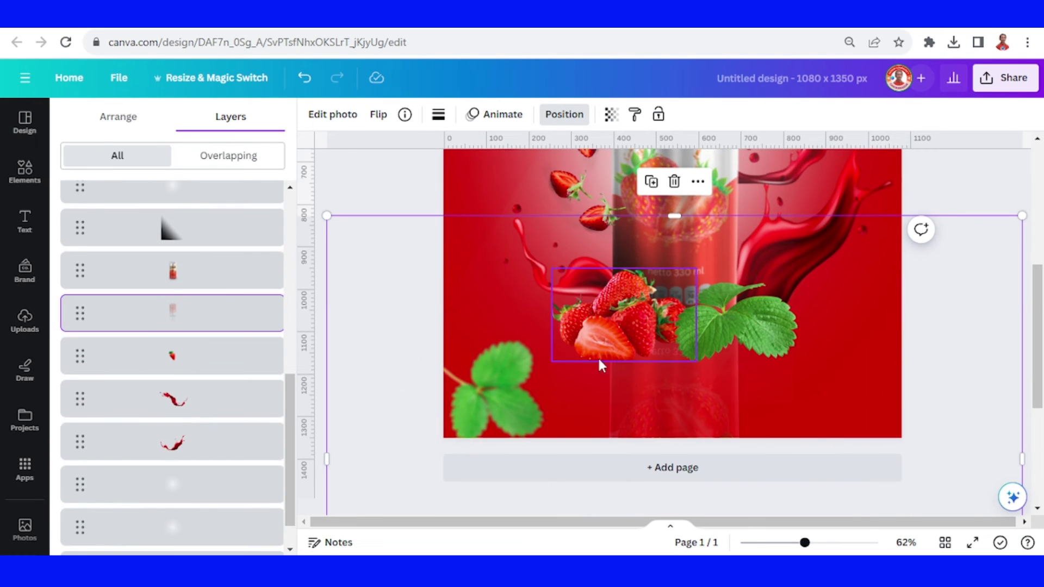
Add a Below reflection of the strawberry pile to the design with Easy Reflections, using offset 31 and opacity 31
left_click(616, 321)
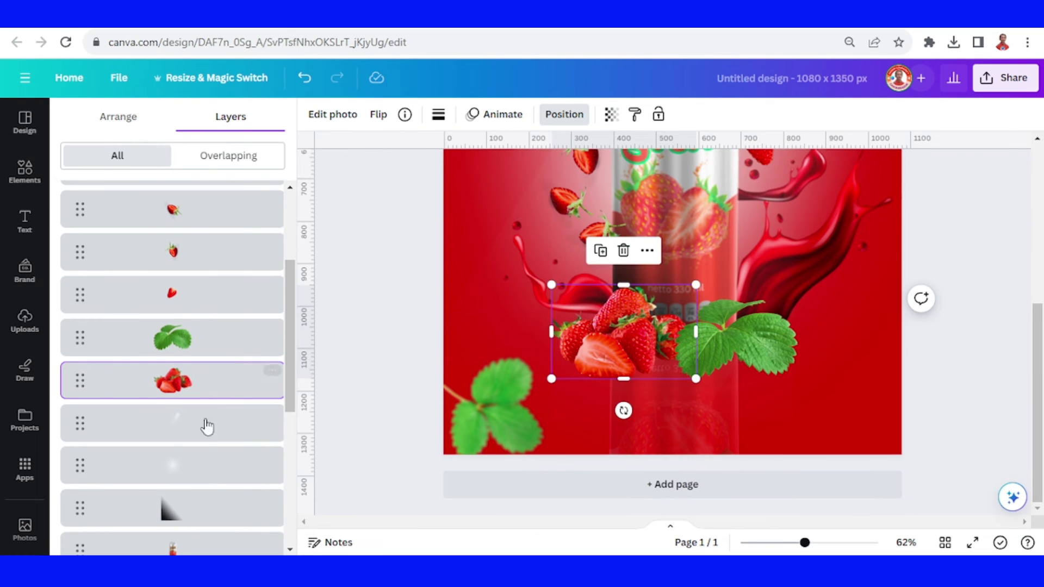
left_click(25, 468)
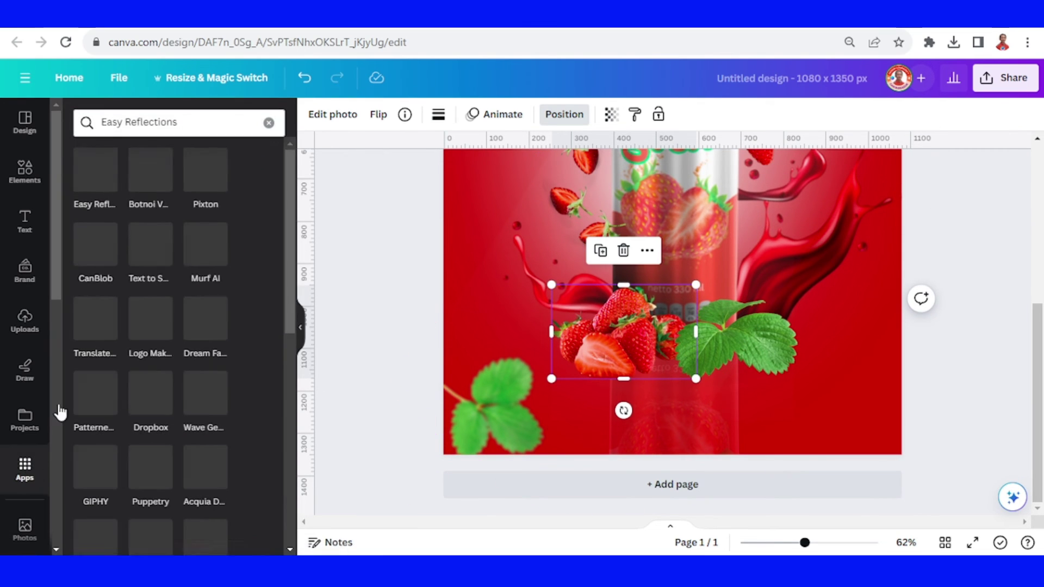
left_click(96, 184)
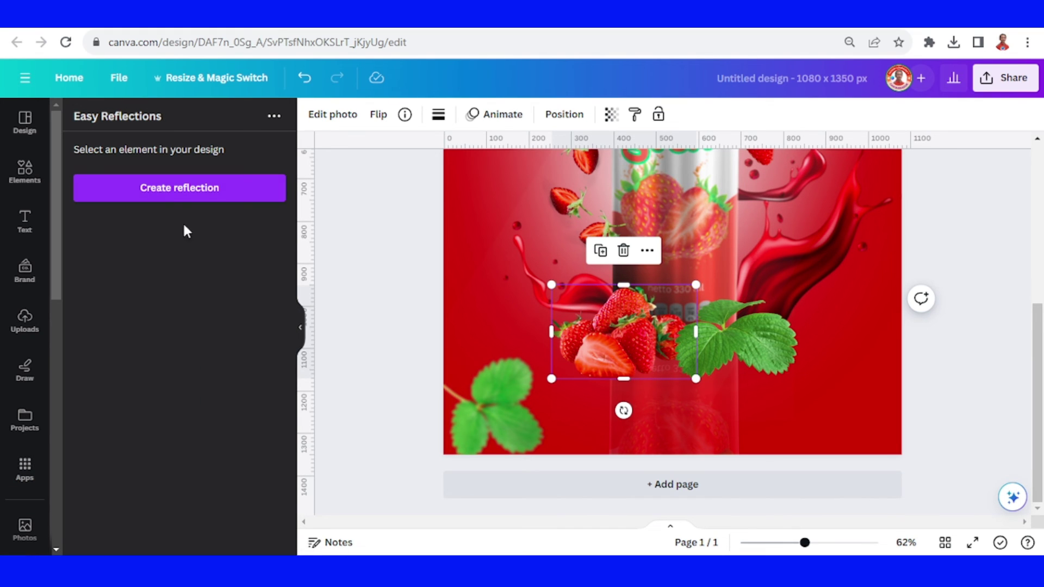
left_click(165, 191)
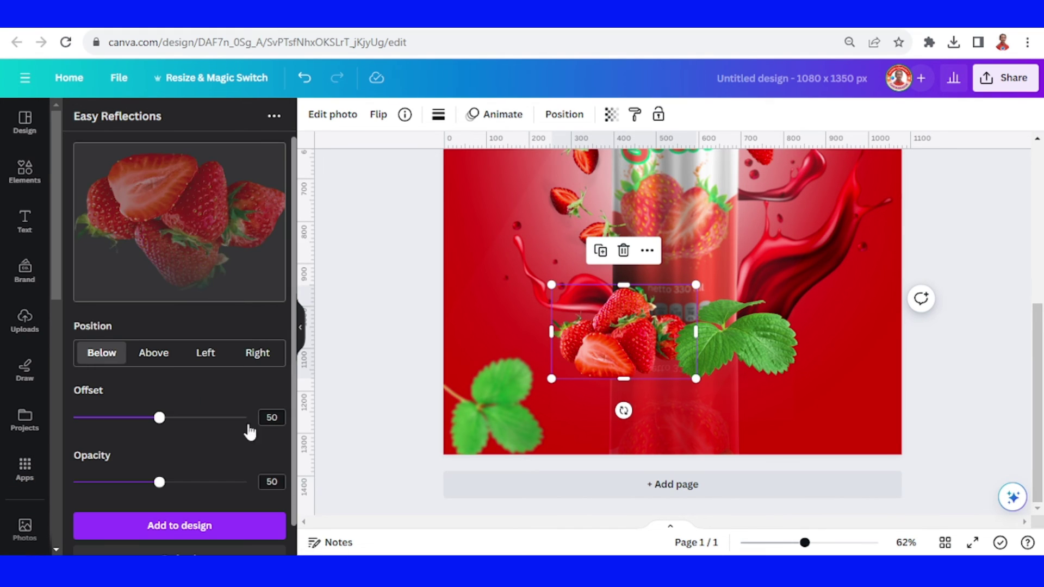
left_click(127, 418)
left_click(126, 482)
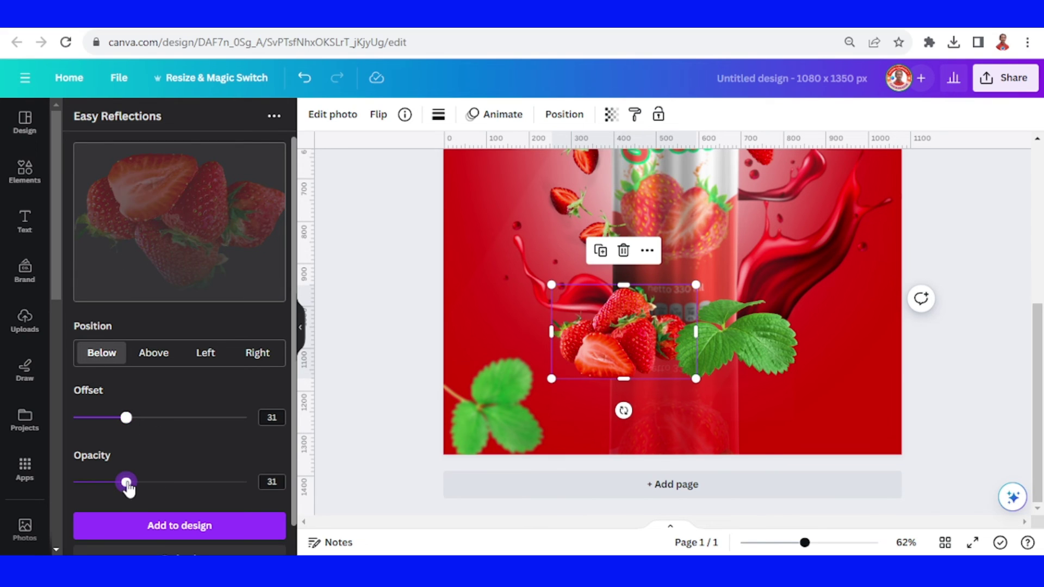
left_click(198, 530)
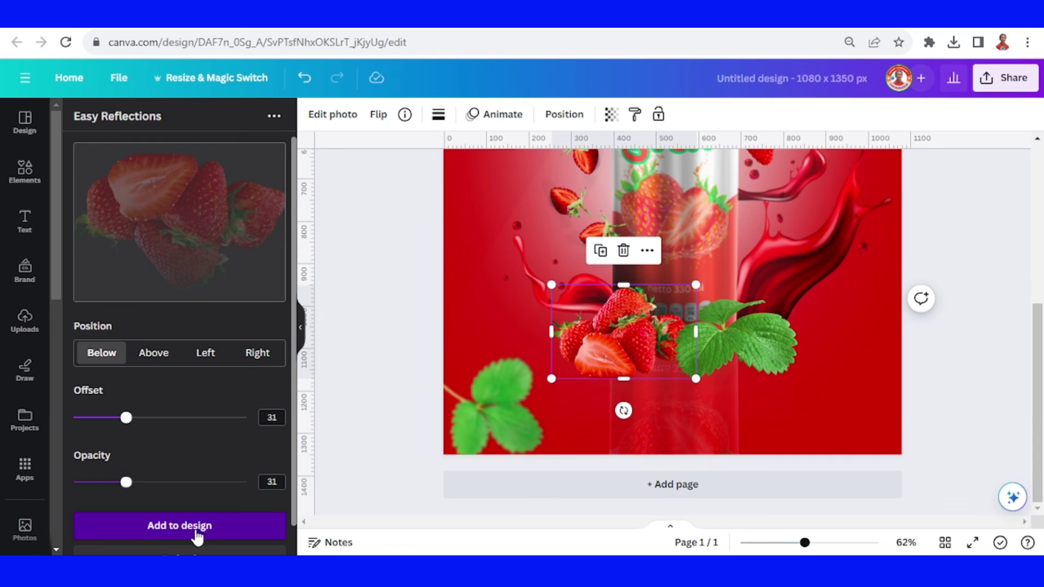
Shrink the strawberry reflection to the pile's width, place it right under the pile, and move its layer behind the strawberries
left_click_drag(530, 417, 627, 433)
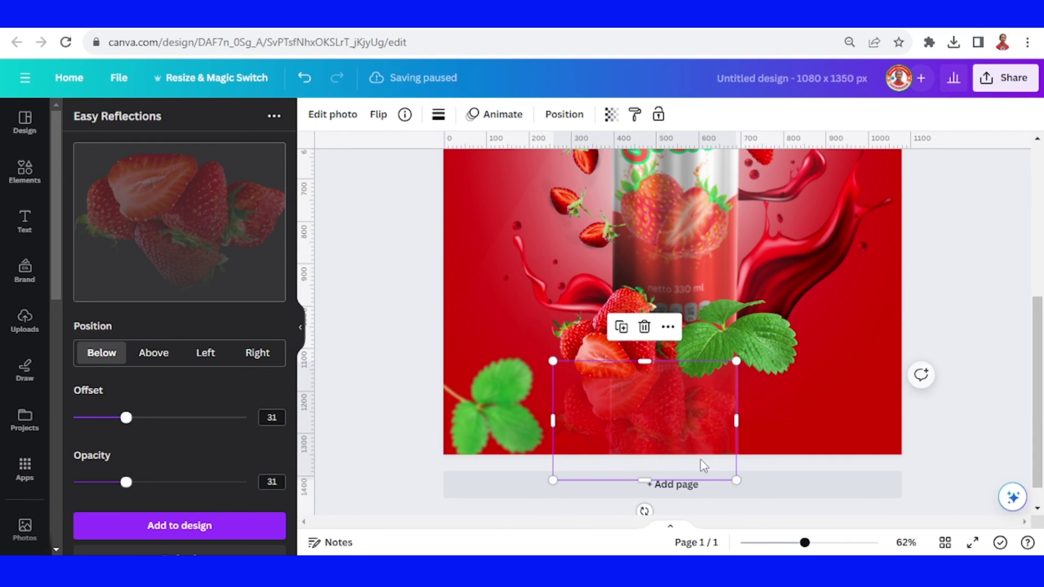
left_click_drag(736, 480, 687, 448)
left_click_drag(596, 400, 600, 417)
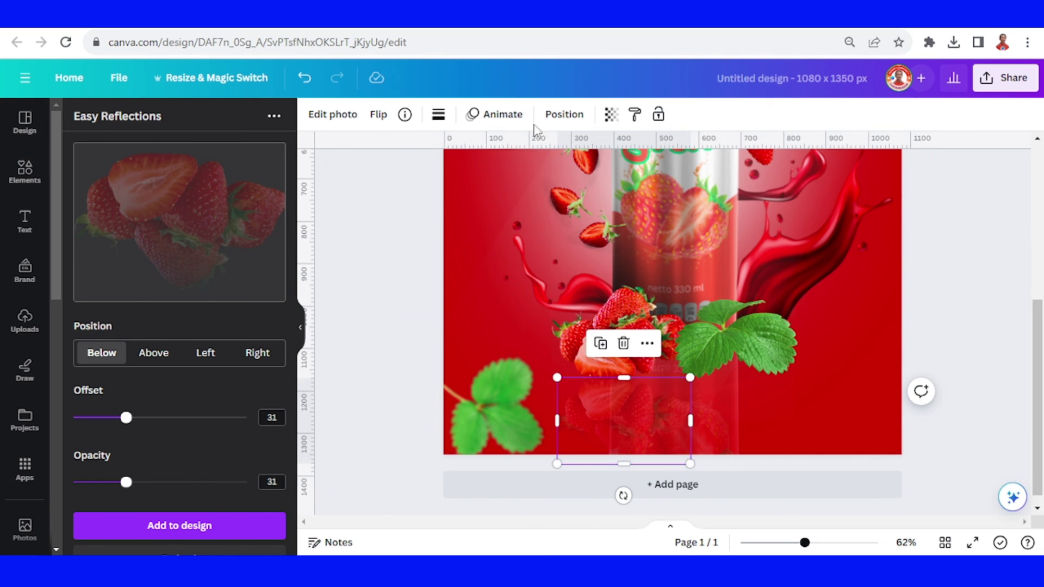
left_click_drag(207, 216, 223, 262)
Add a Below reflection of the green leaf beside the strawberries with Easy Reflections, using offset 29 and opacity 29
left_click(762, 347)
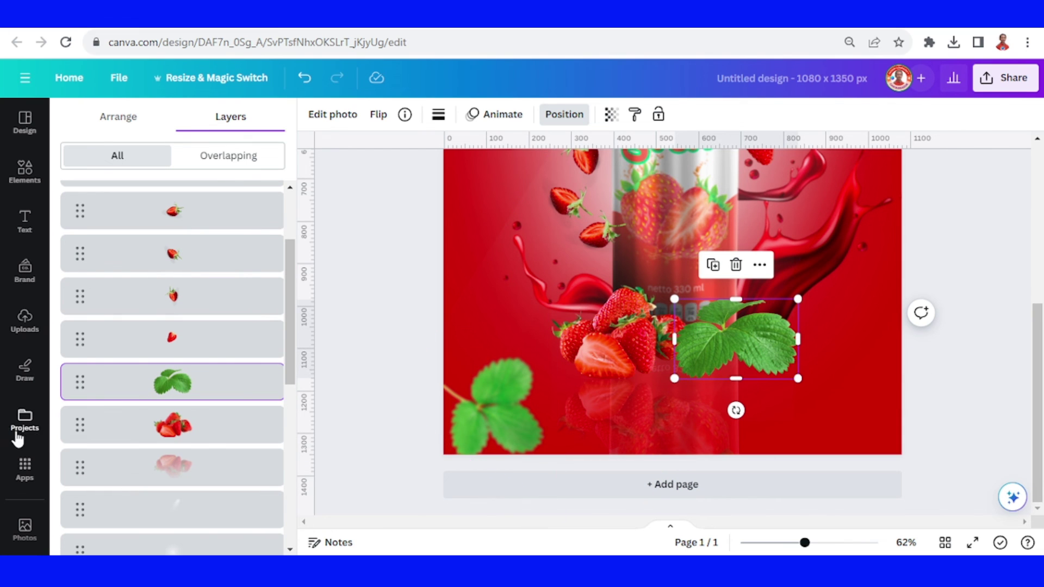
left_click(27, 472)
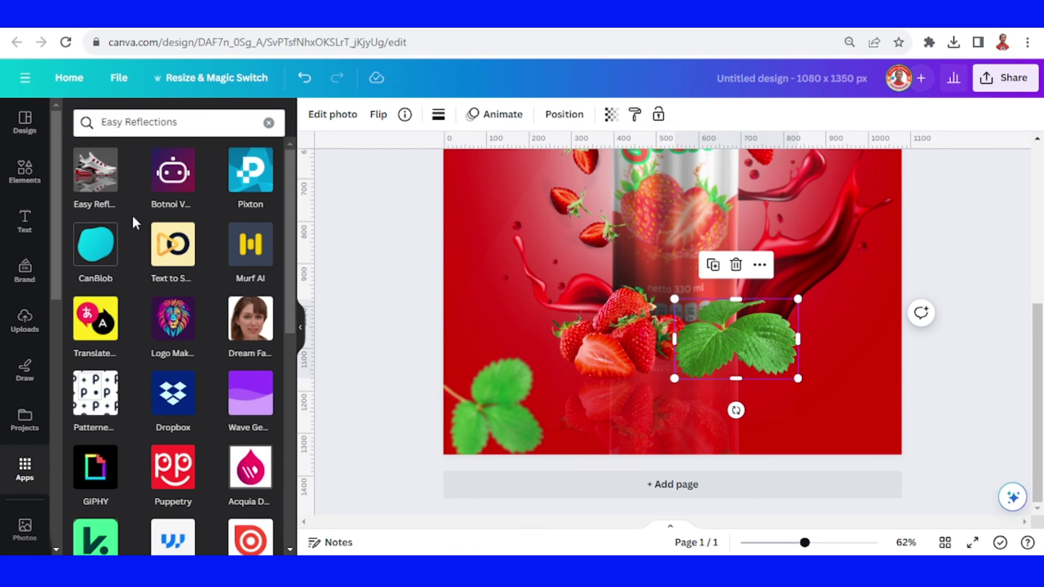
left_click(94, 175)
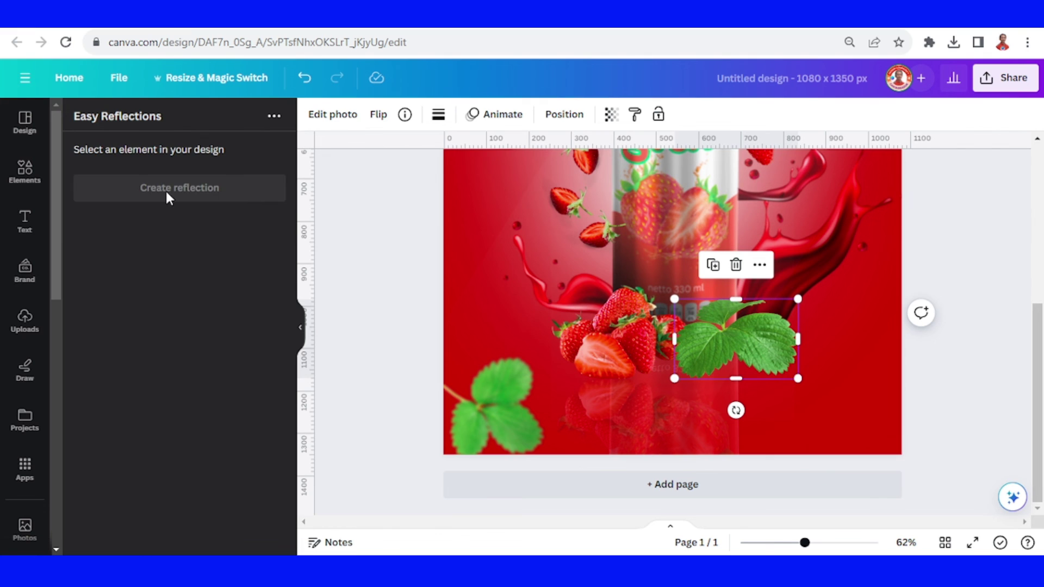
left_click(164, 188)
left_click(123, 419)
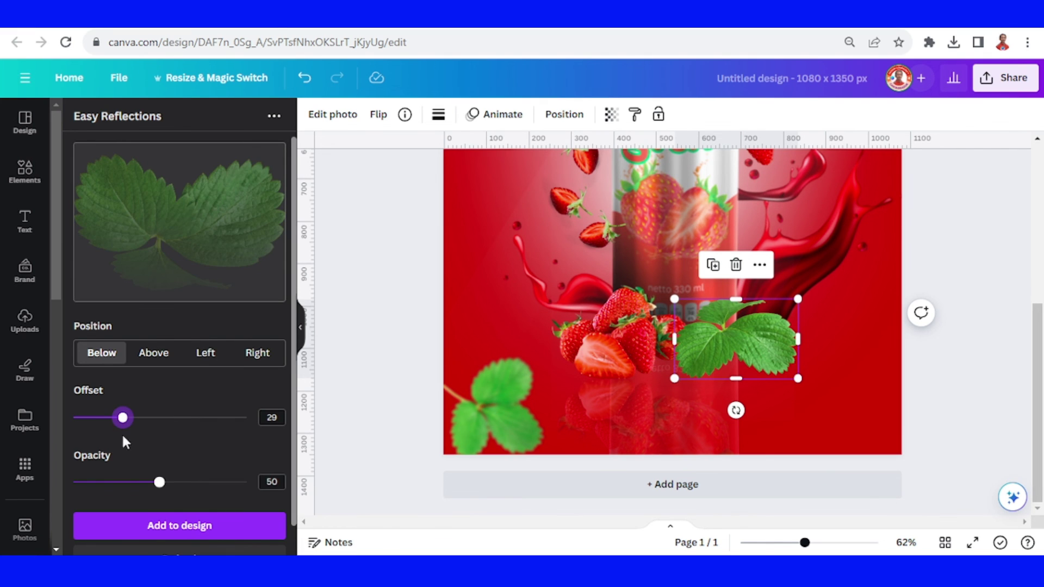
left_click(123, 483)
left_click(194, 534)
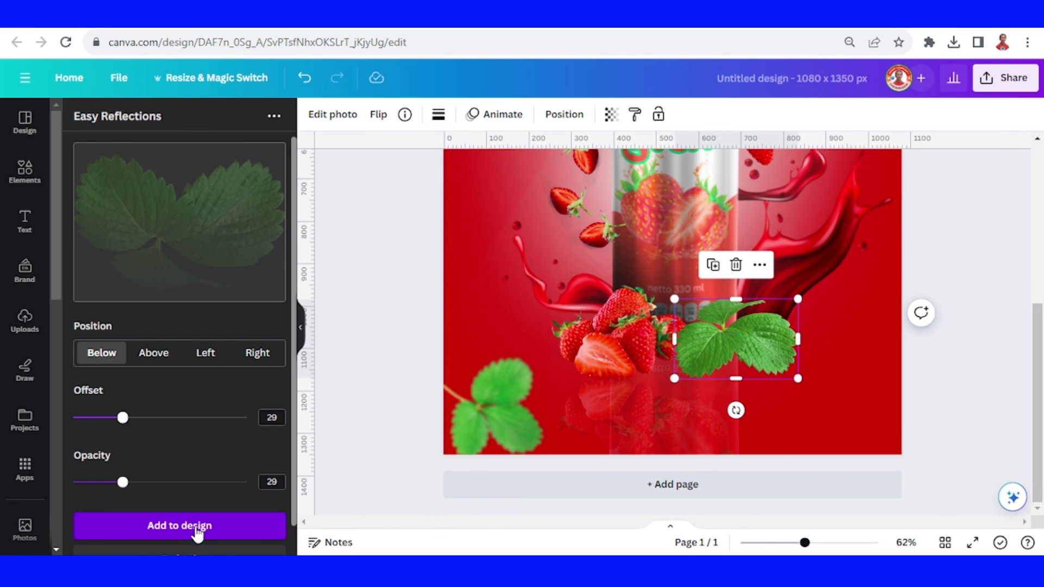
Shrink the leaf reflection to the leaf's width, place it directly under the leaf, and move its layer down the stack
left_click_drag(669, 348, 762, 427)
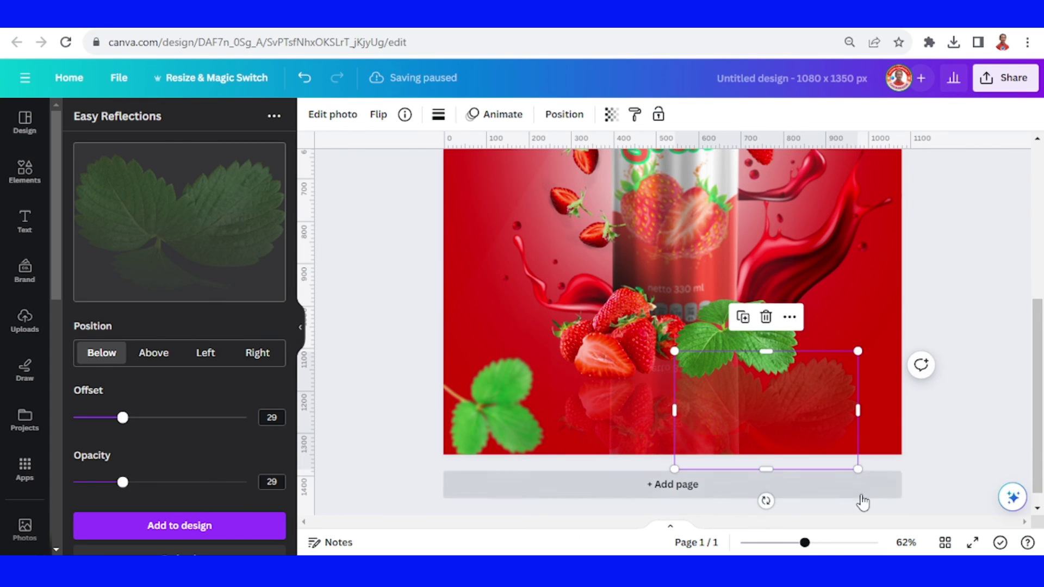
left_click_drag(856, 466, 797, 432)
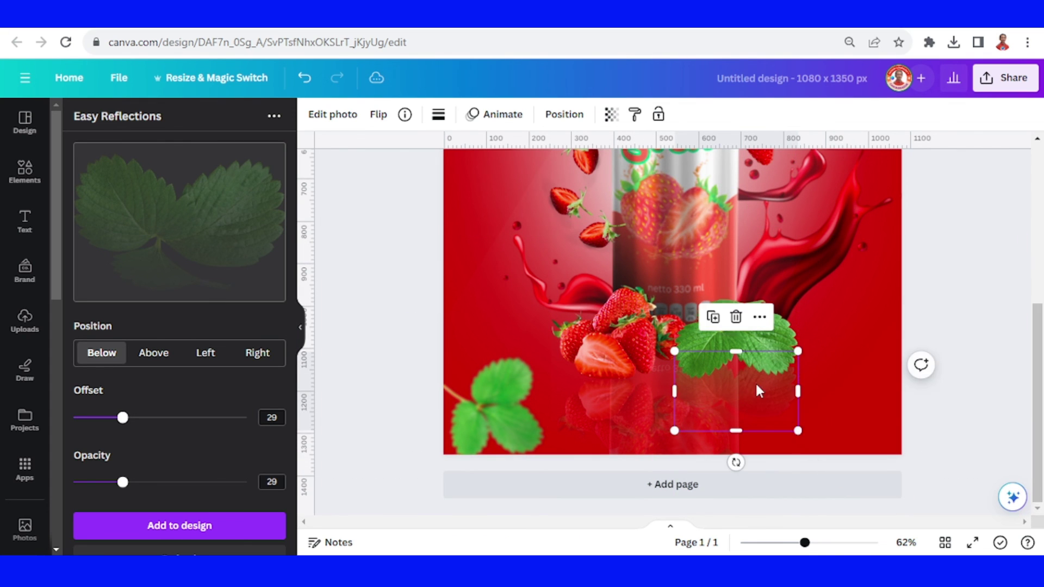
left_click_drag(758, 380, 757, 411)
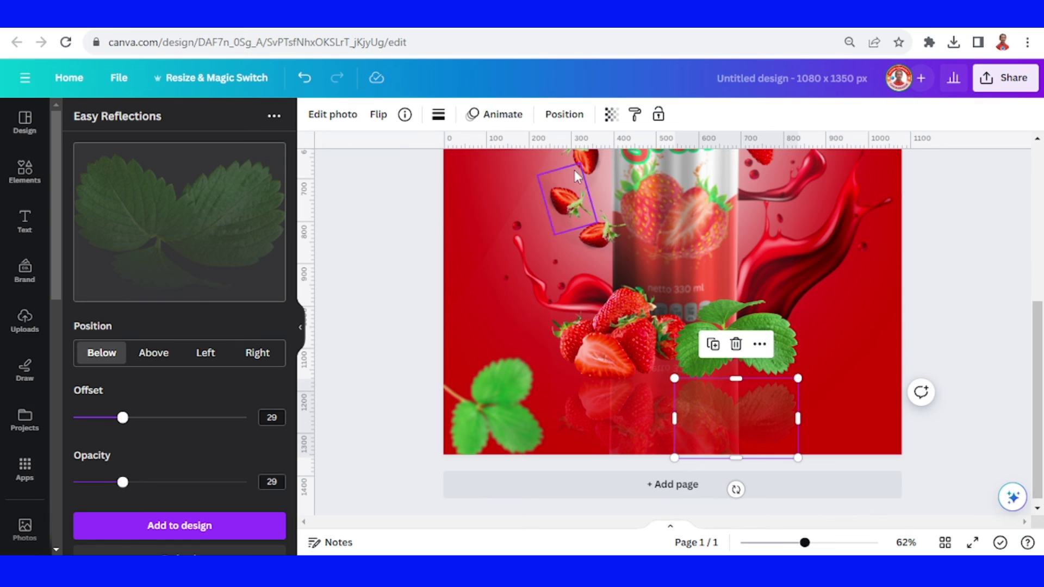
left_click(564, 114)
left_click_drag(192, 202, 210, 366)
left_click(844, 394)
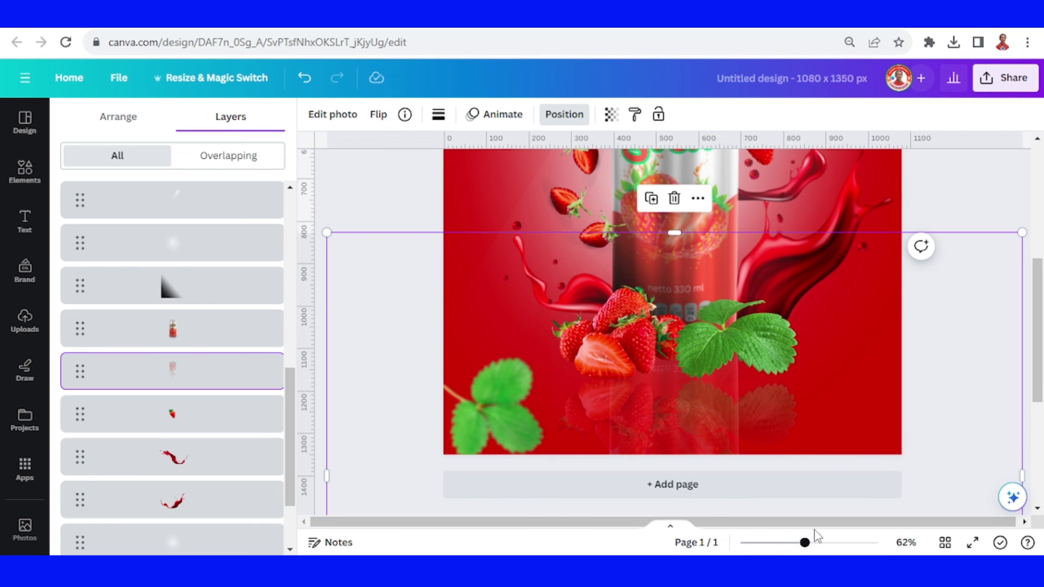
left_click(787, 544)
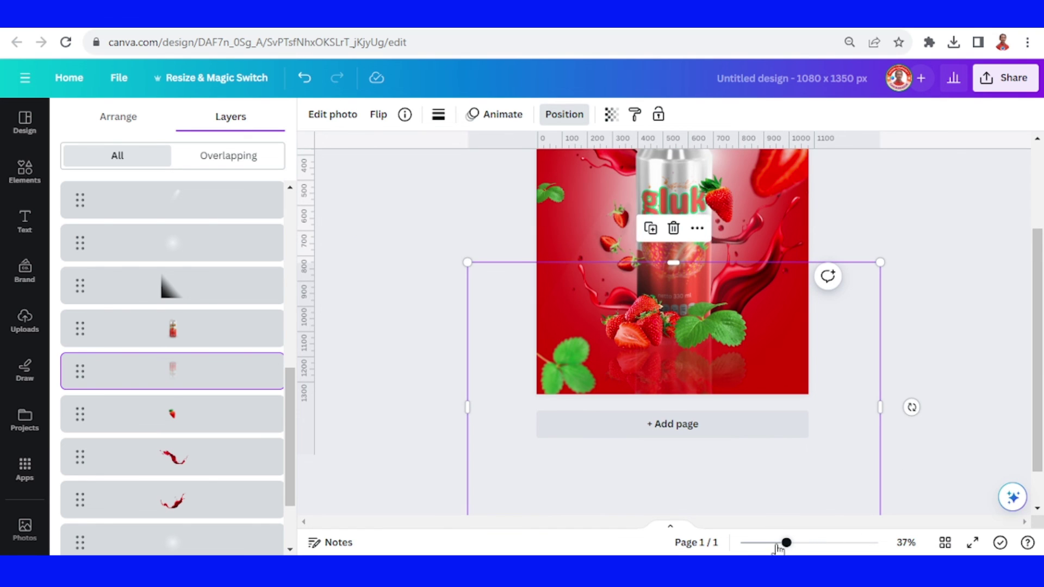